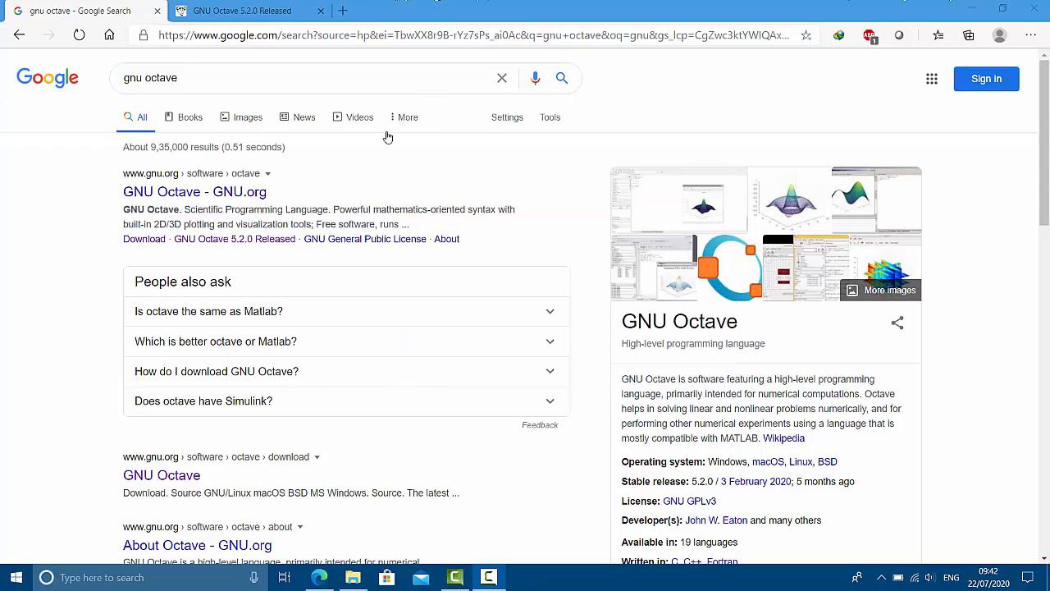
Step: Review the GNU Octave 5.2.0 release notes from the introduction through the improvements, GUI, build system and documentation sections
left_click(230, 85)
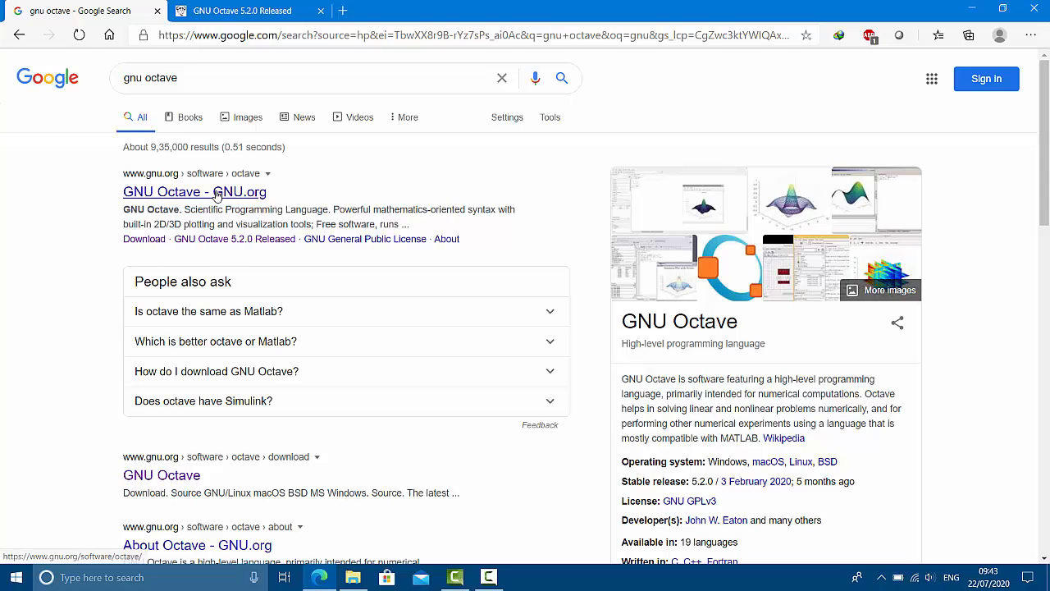
left_click(249, 15)
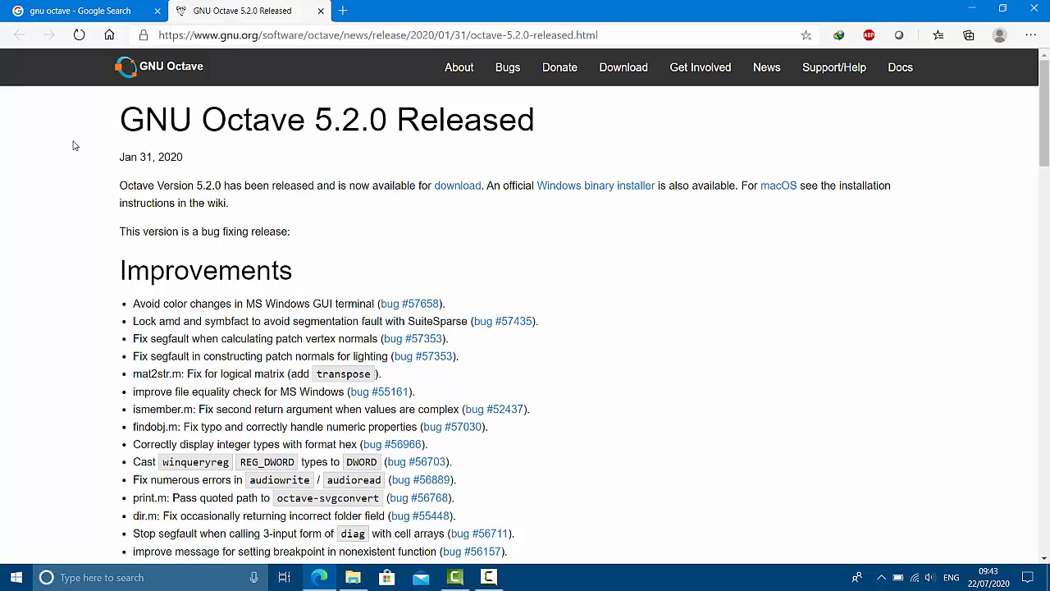
scroll(73, 145, "down", 3)
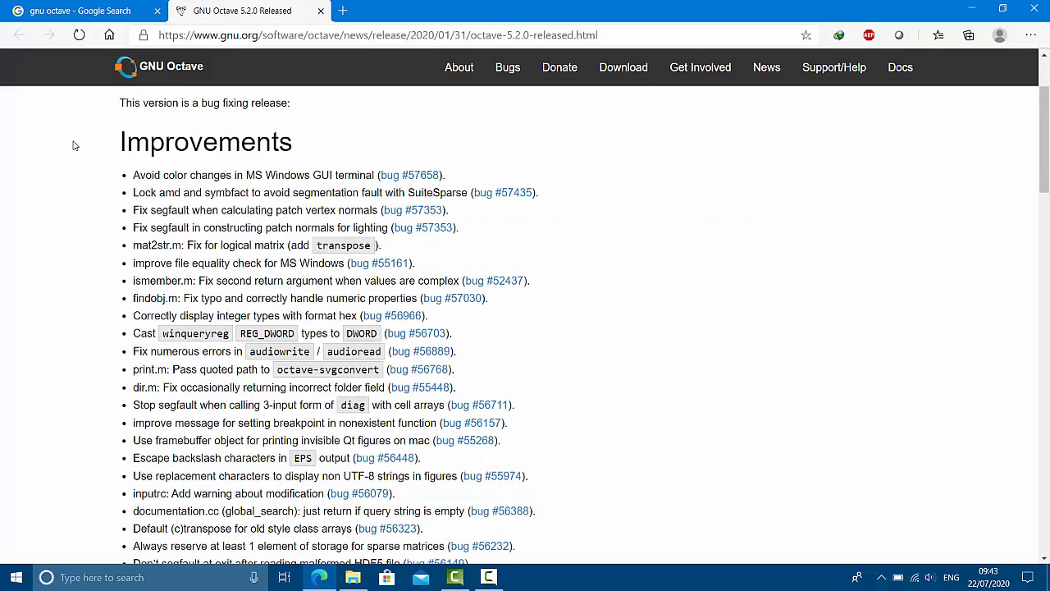
scroll(73, 146, "down", 10)
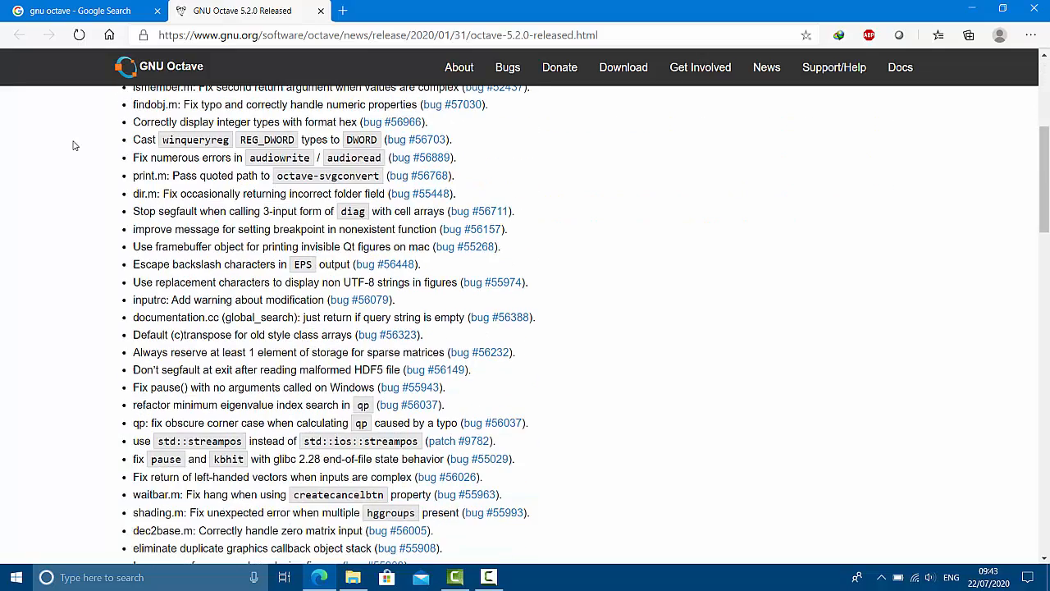
scroll(73, 146, "down", 9)
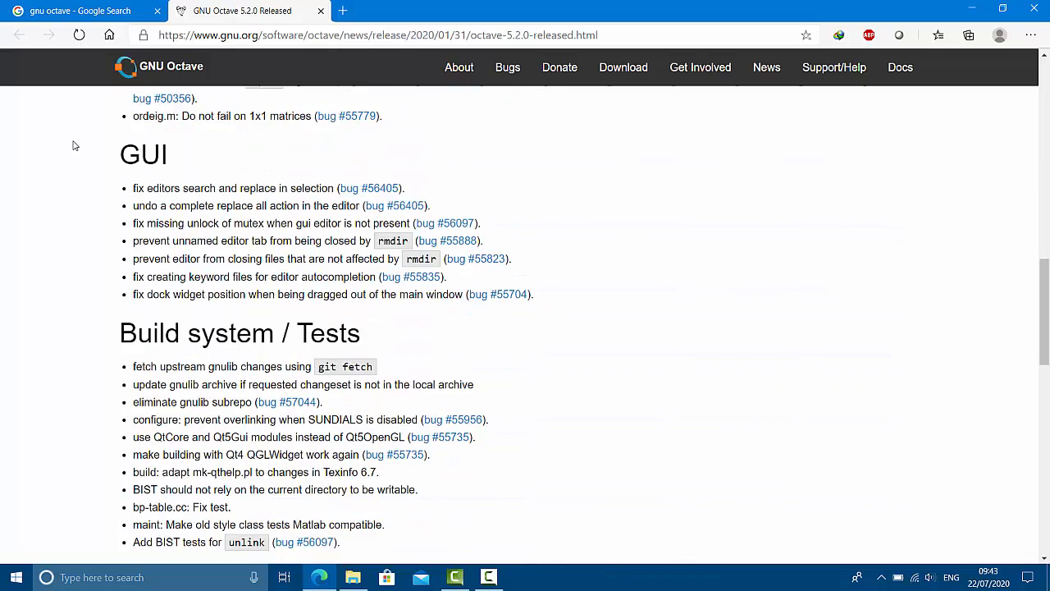
scroll(73, 146, "down", 12)
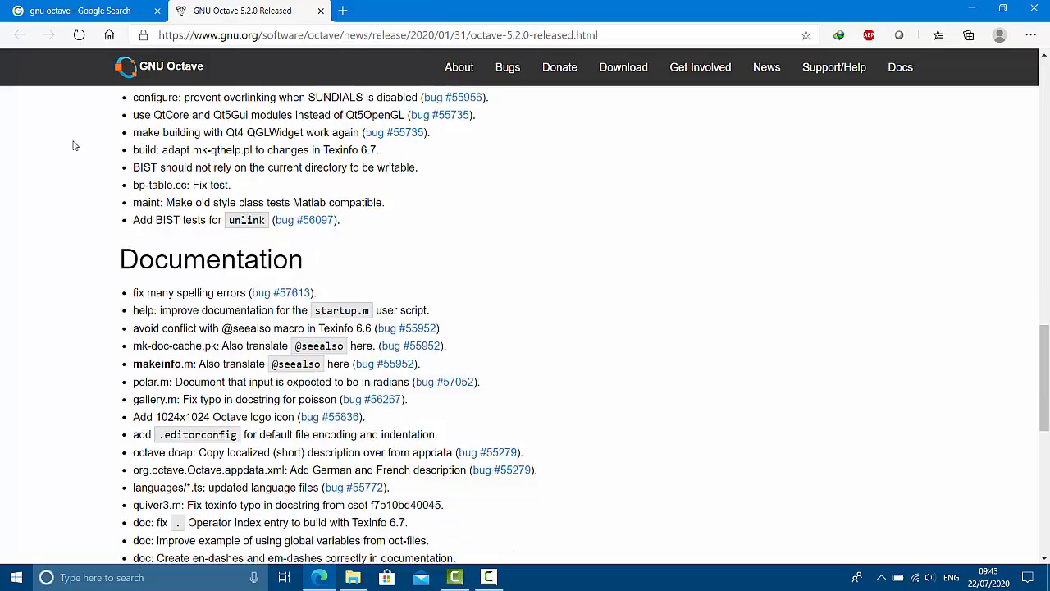
scroll(74, 145, "down", 9)
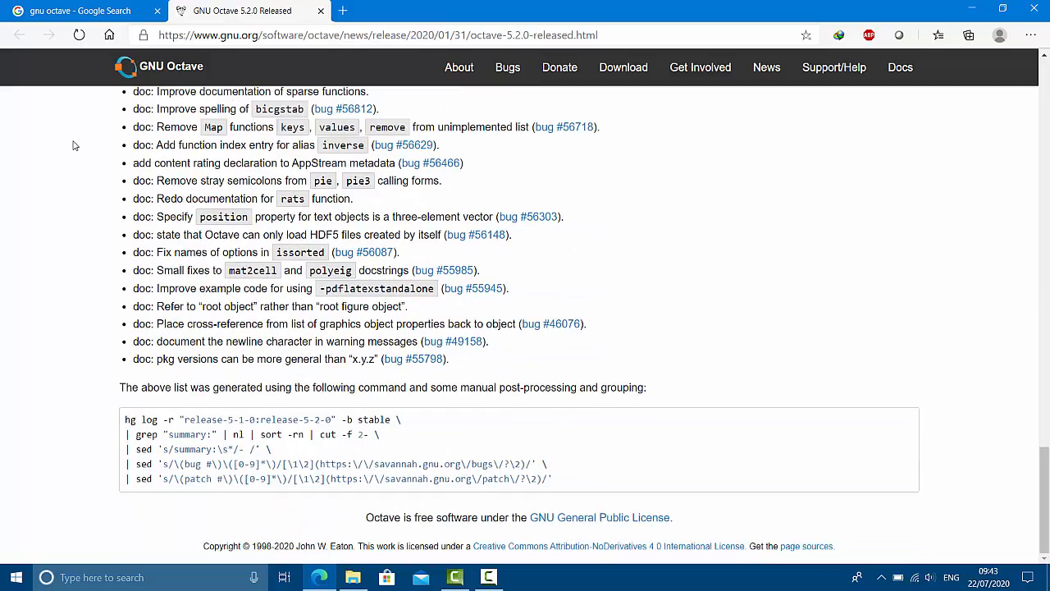
scroll(73, 146, "up", 20)
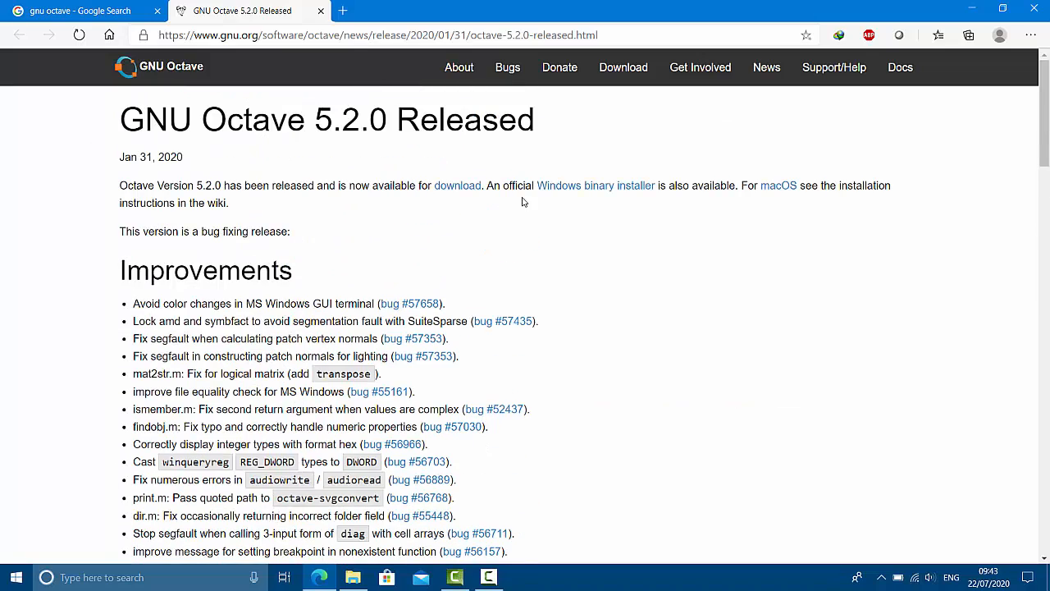
Step: Open the Octave download page and examine the packages offered for each operating system, down to the Microsoft Windows installers and archives
left_click(464, 188)
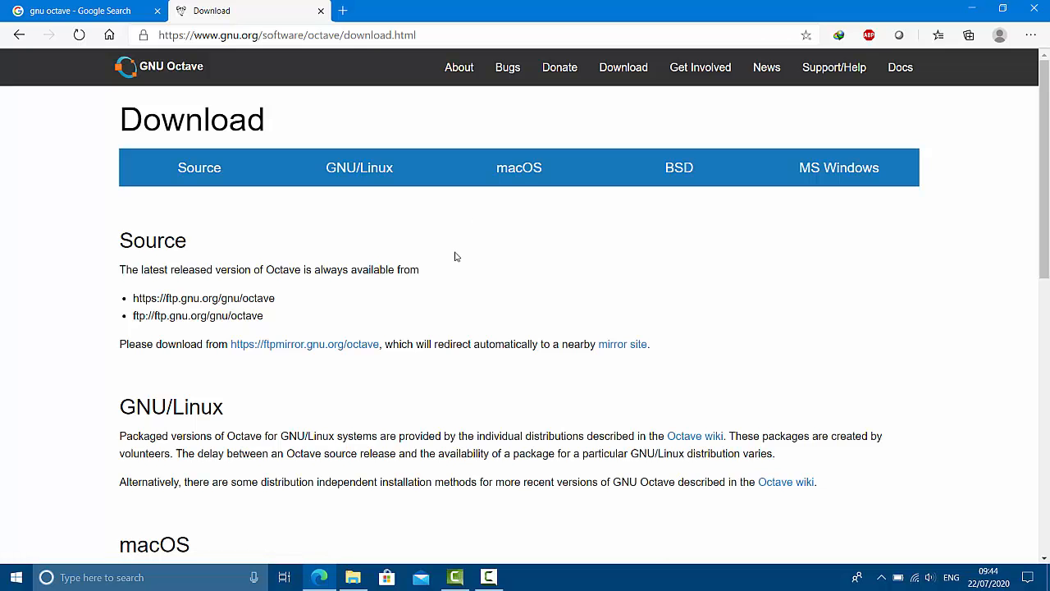
scroll(456, 256, "down", 4)
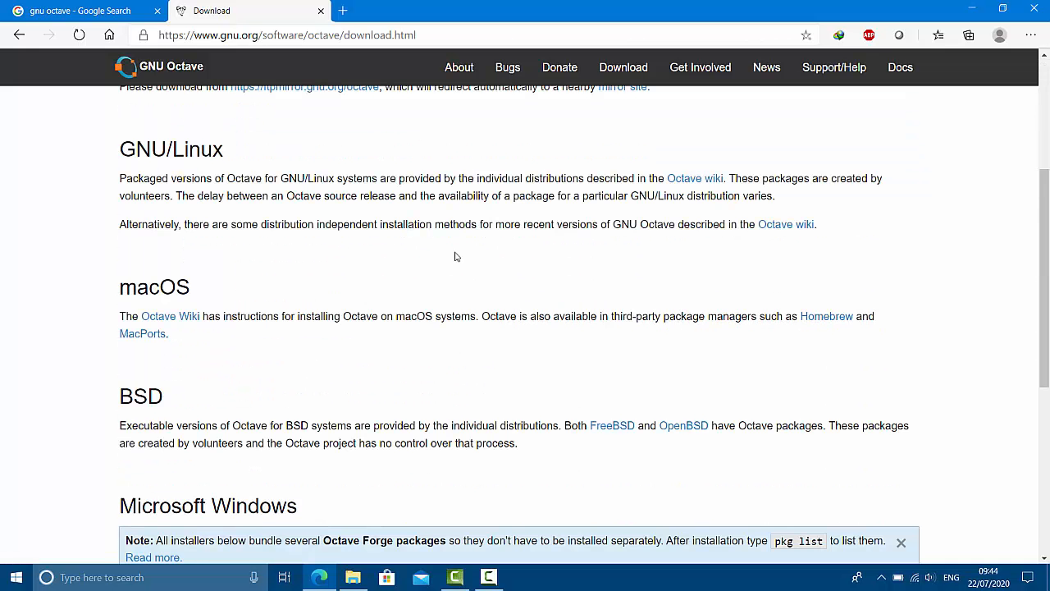
scroll(456, 257, "up", 1)
scroll(456, 257, "down", 2)
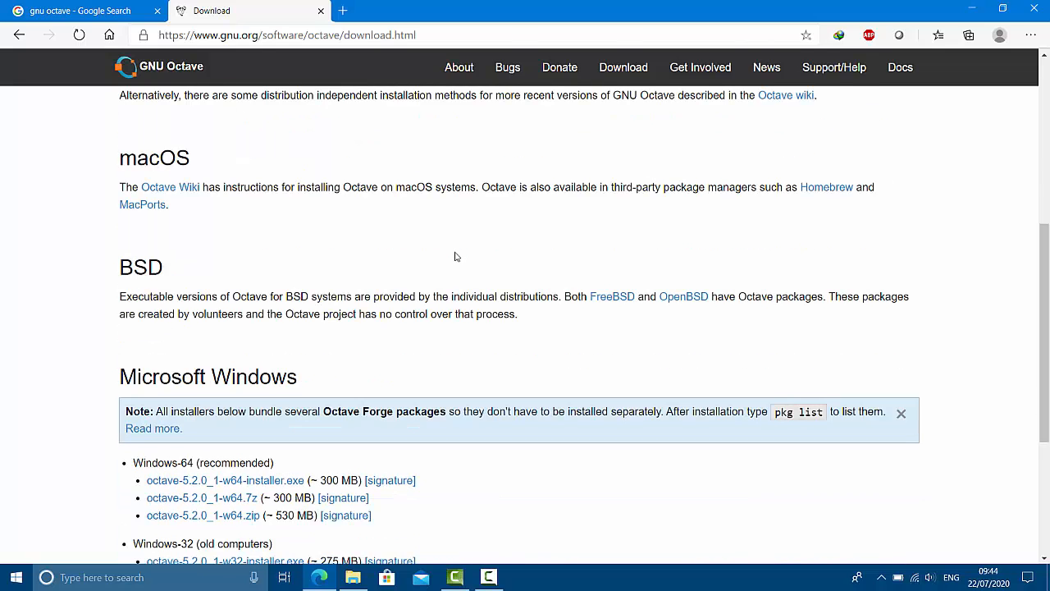
scroll(456, 257, "up", 3)
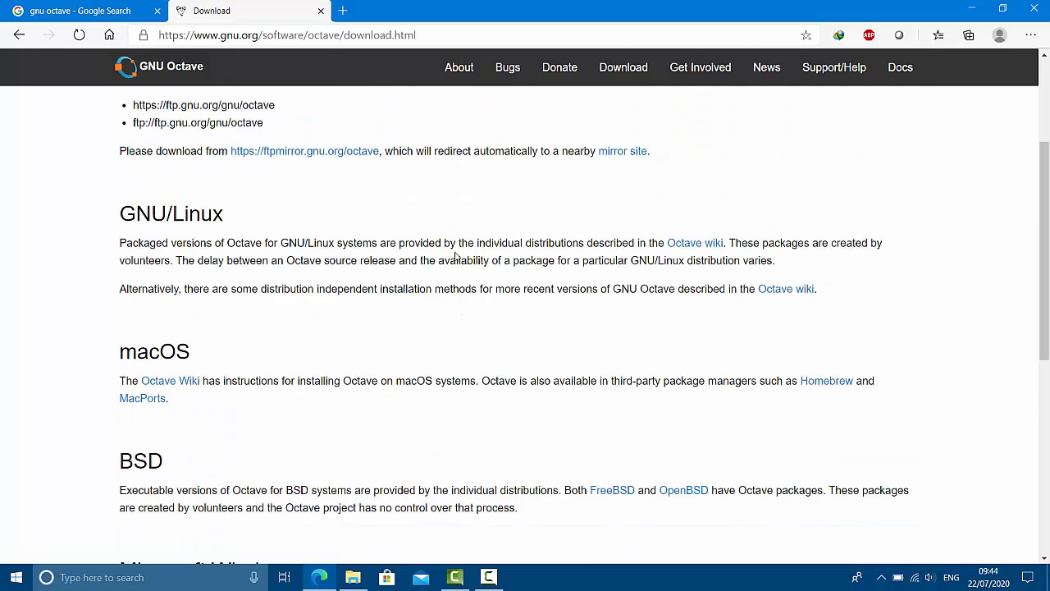
scroll(457, 257, "down", 4)
scroll(456, 257, "up", 1)
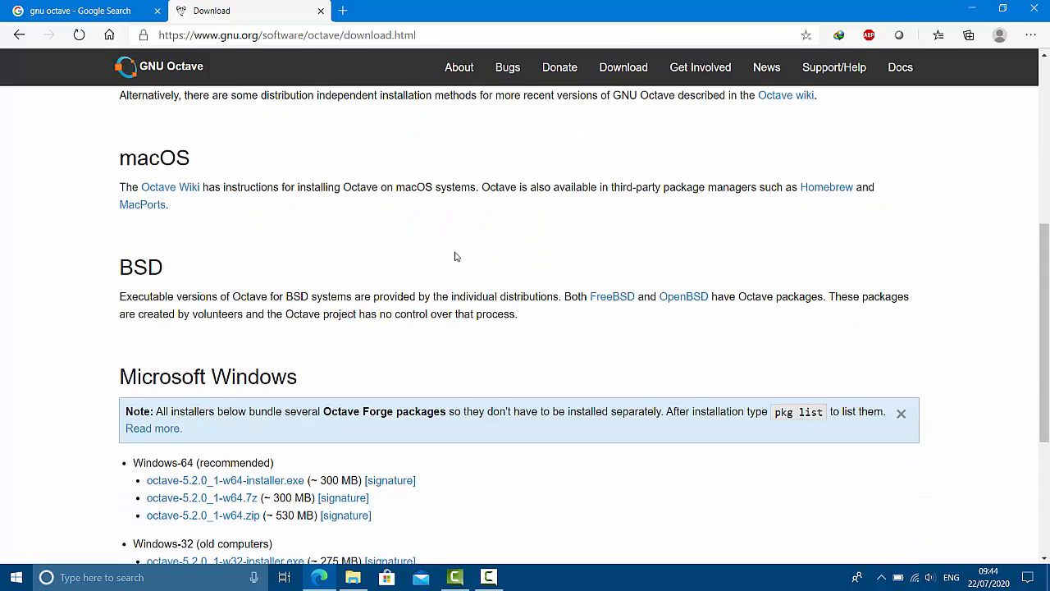
scroll(456, 257, "down", 2)
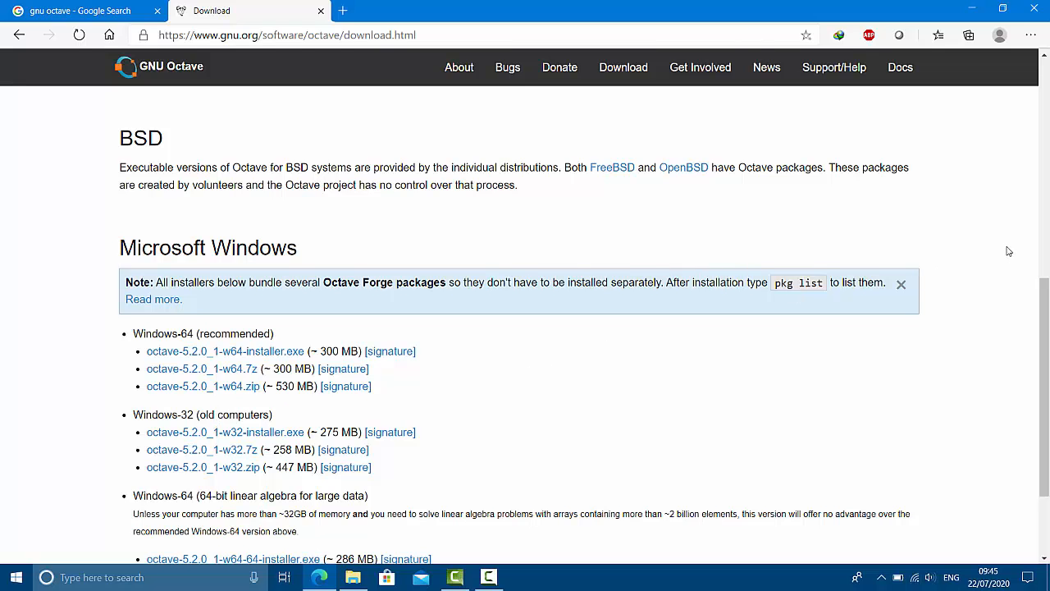
left_click_drag(1045, 307, 1047, 349)
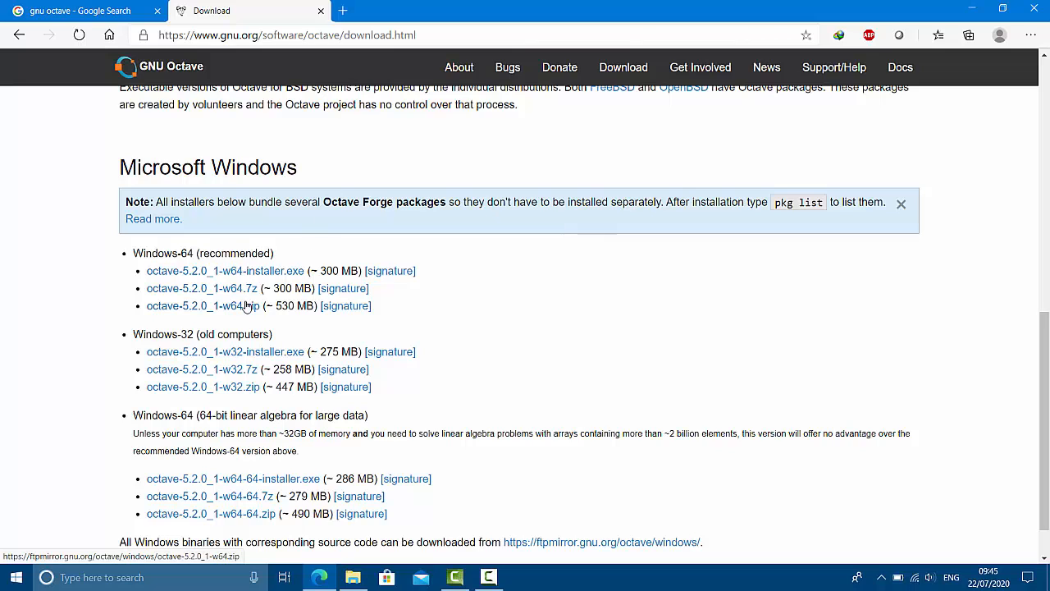
Step: Switch to File Explorer and extract the octave-5.2.0_1-w64 ZIP archive in Downloads\Compressed into its own octave-5.2.0_1-w64 folder
left_click(353, 577)
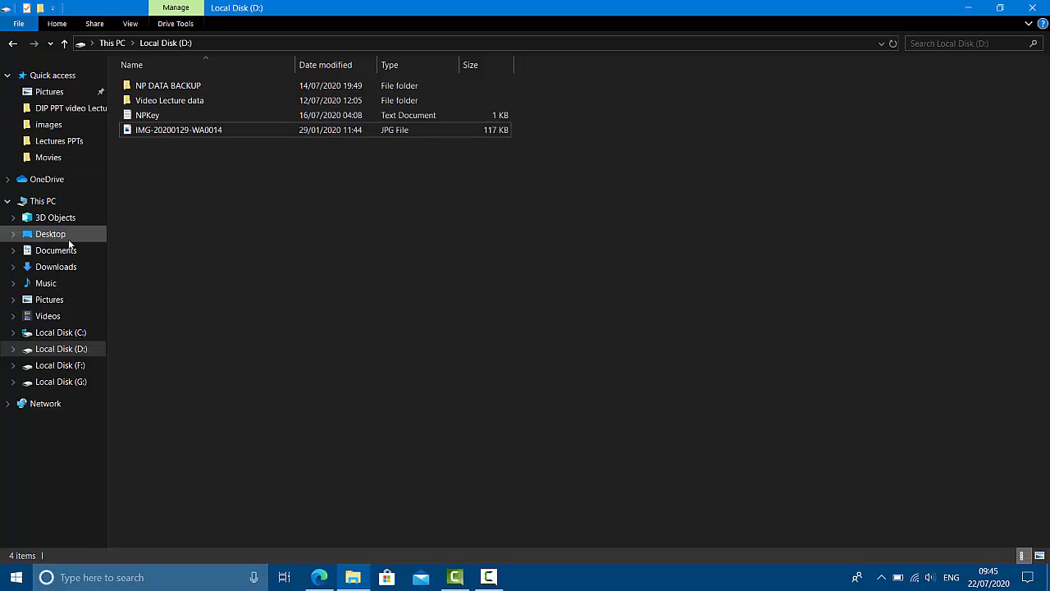
left_click(70, 269)
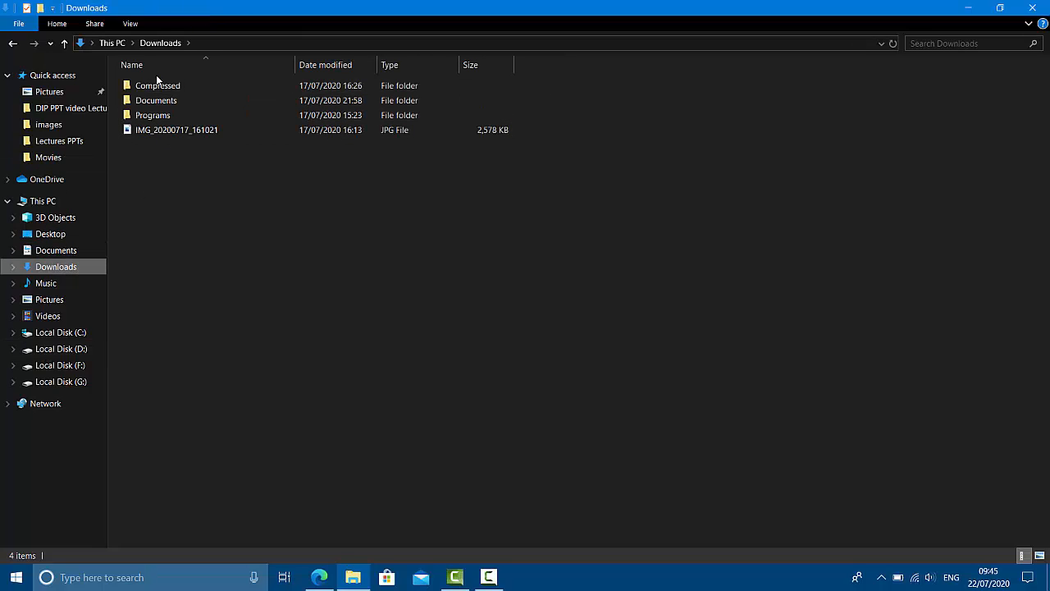
double_click(156, 87)
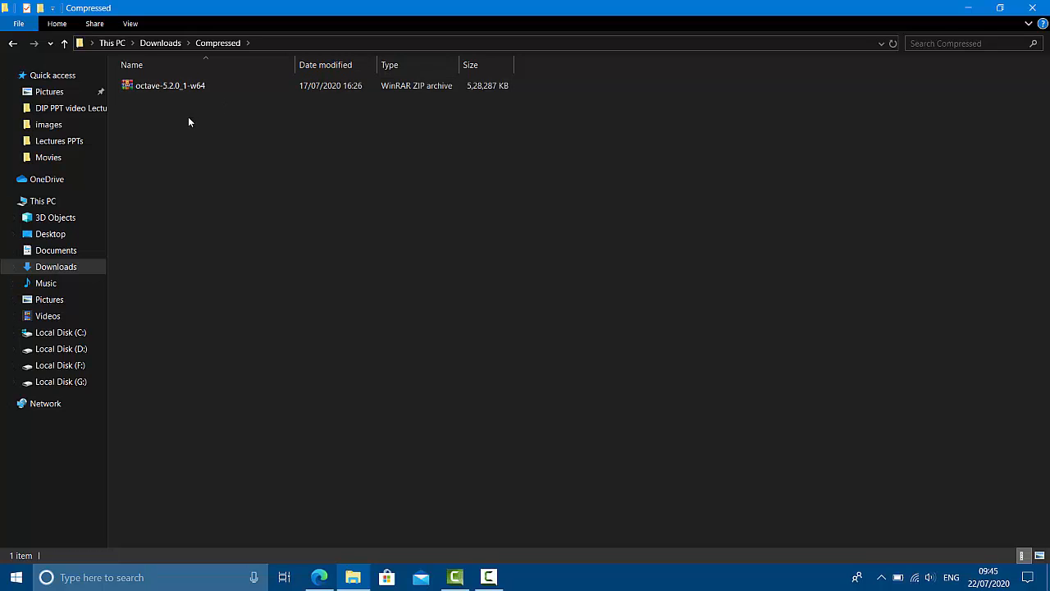
right_click(179, 87)
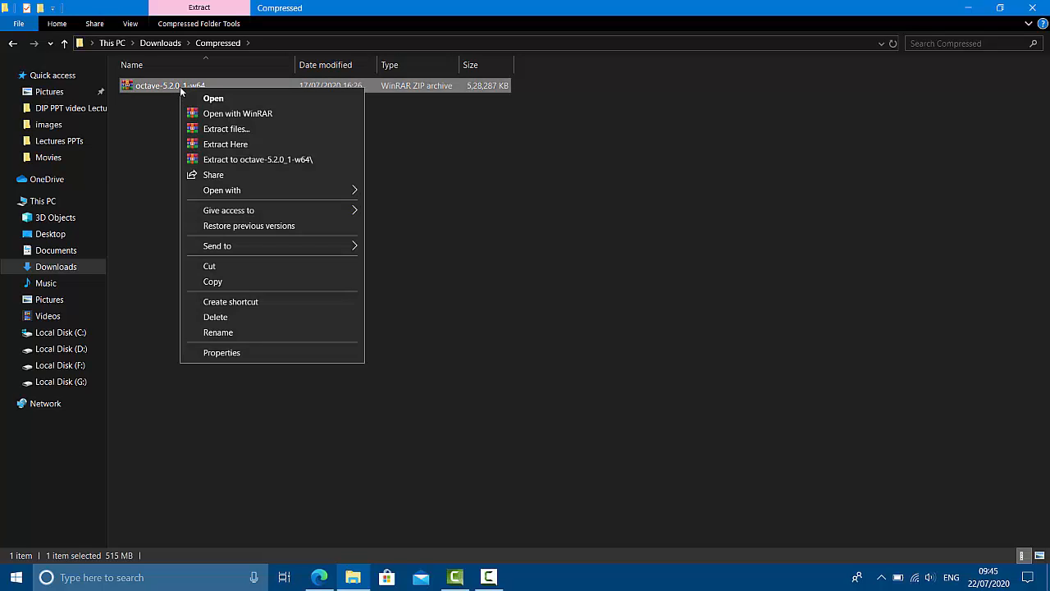
left_click(214, 159)
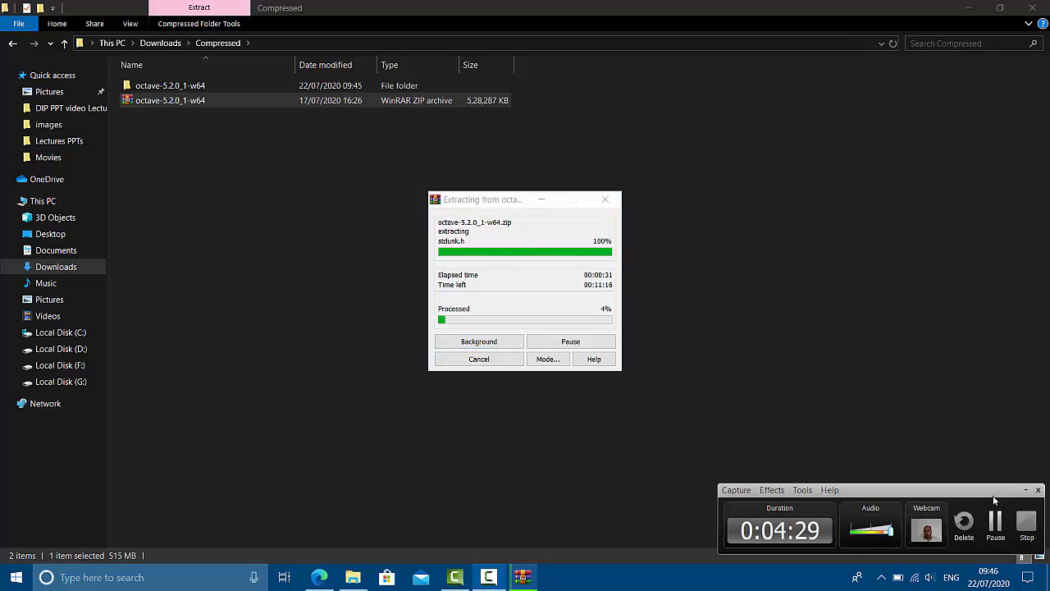
left_click(995, 522)
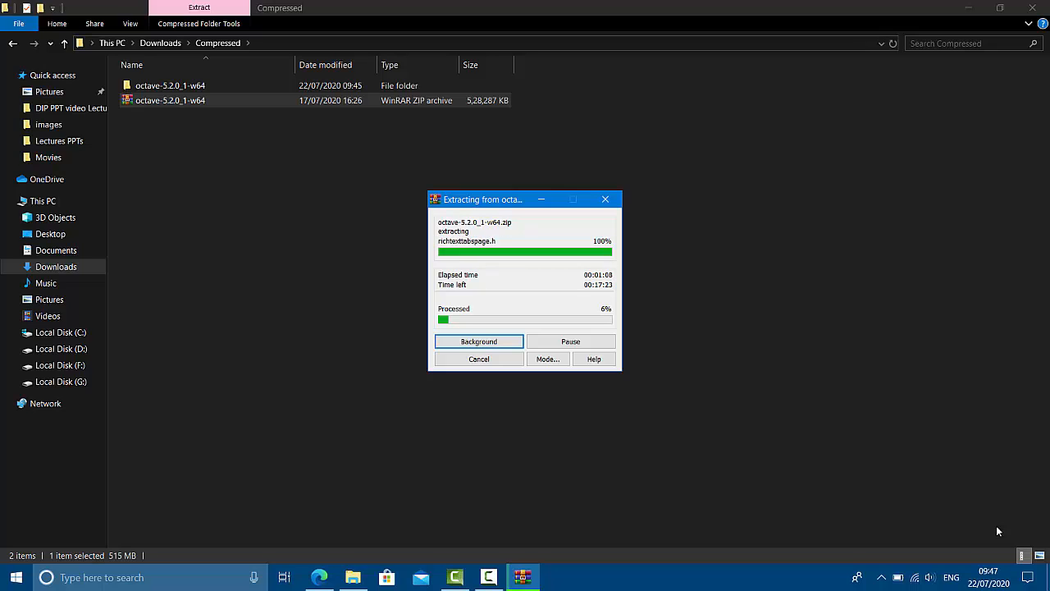
Step: Stop the NPAV Shield of the Net Protector 2020 antivirus while the archive extracts
left_click(881, 582)
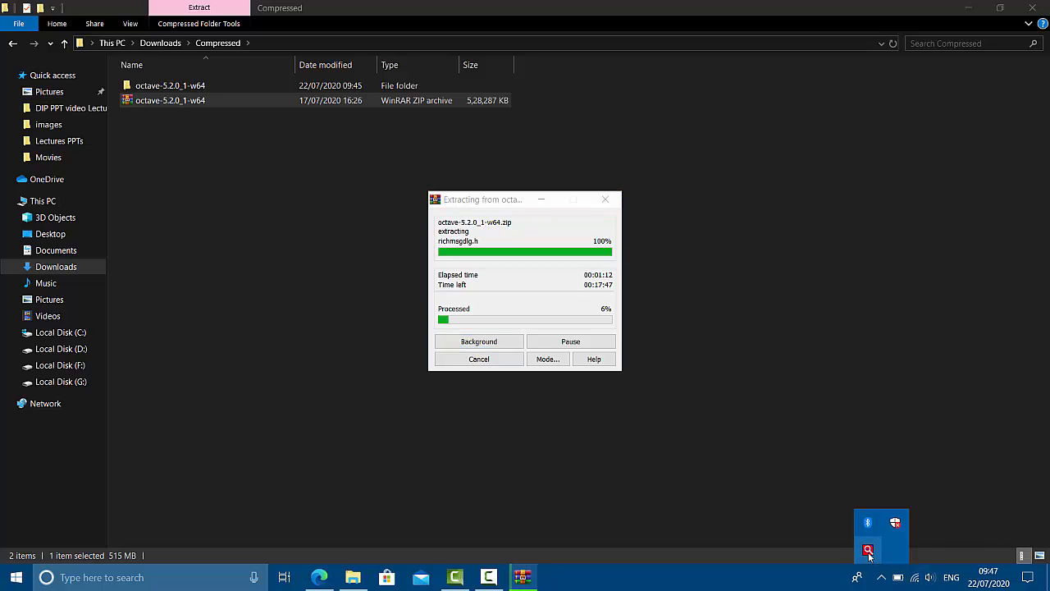
right_click(869, 551)
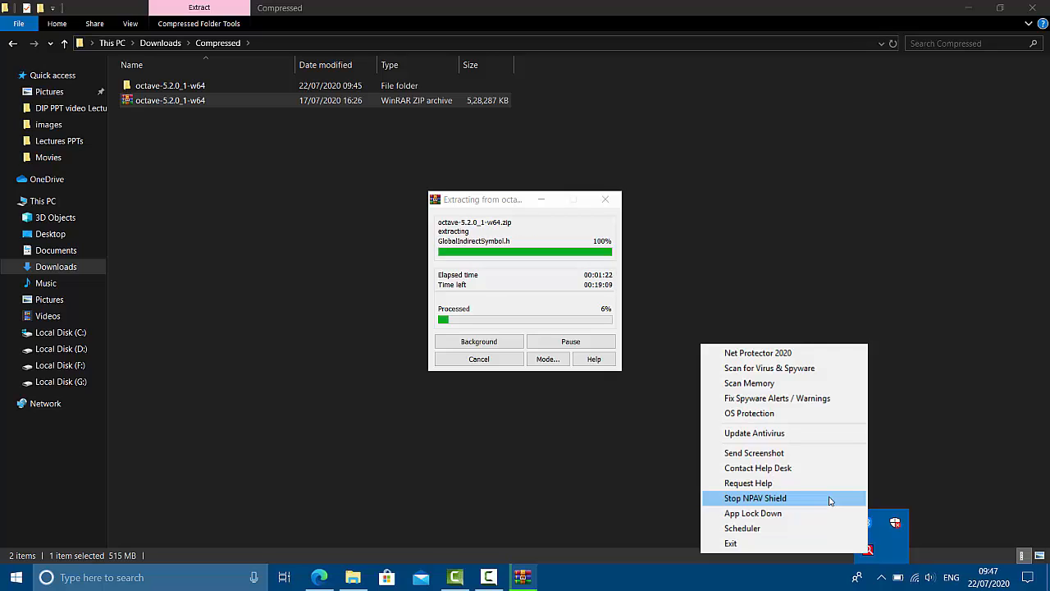
left_click(828, 498)
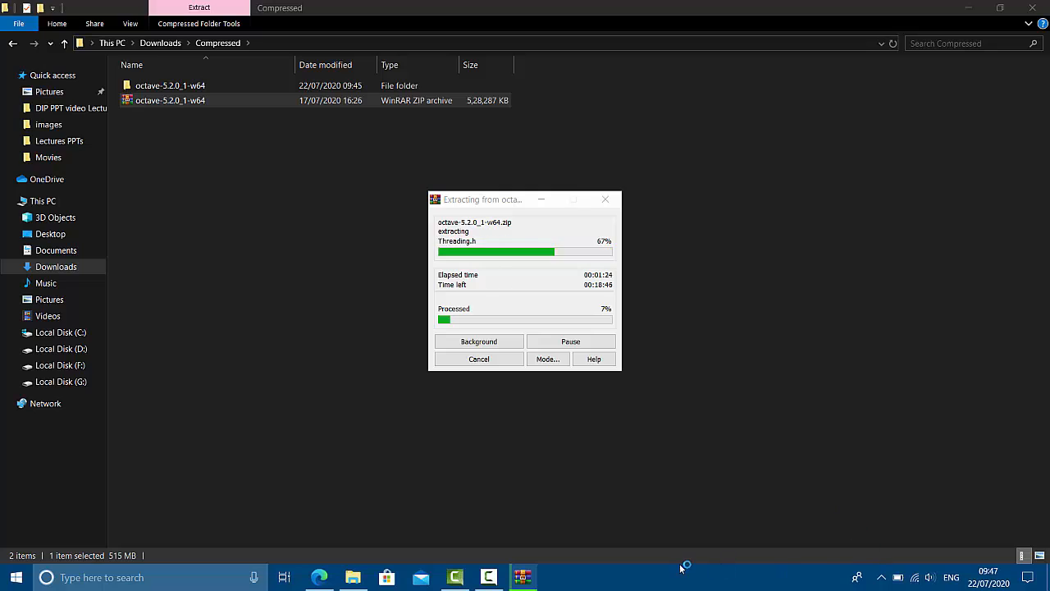
left_click(523, 577)
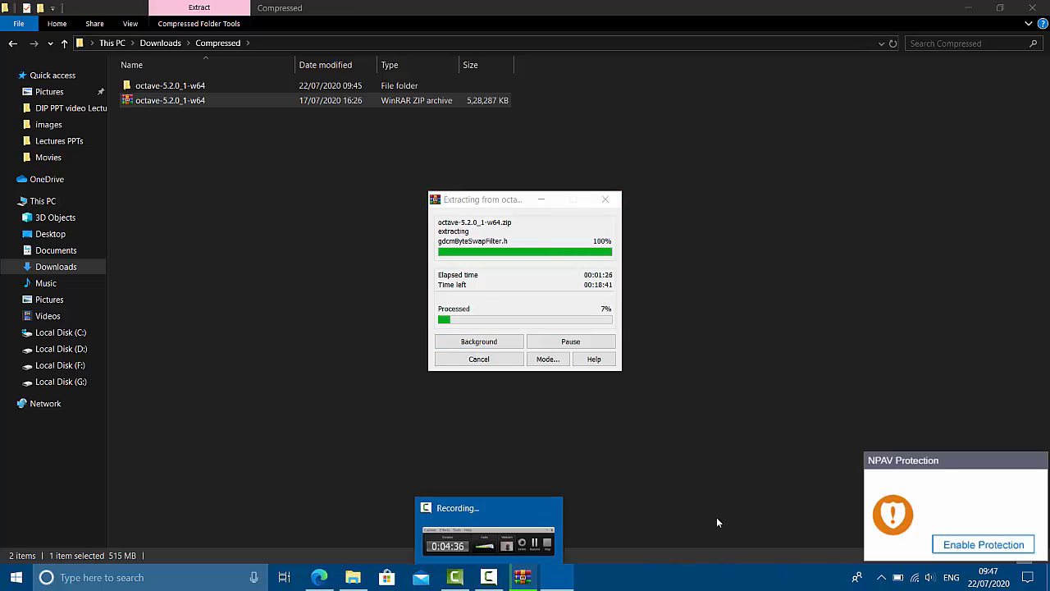
left_click(735, 444)
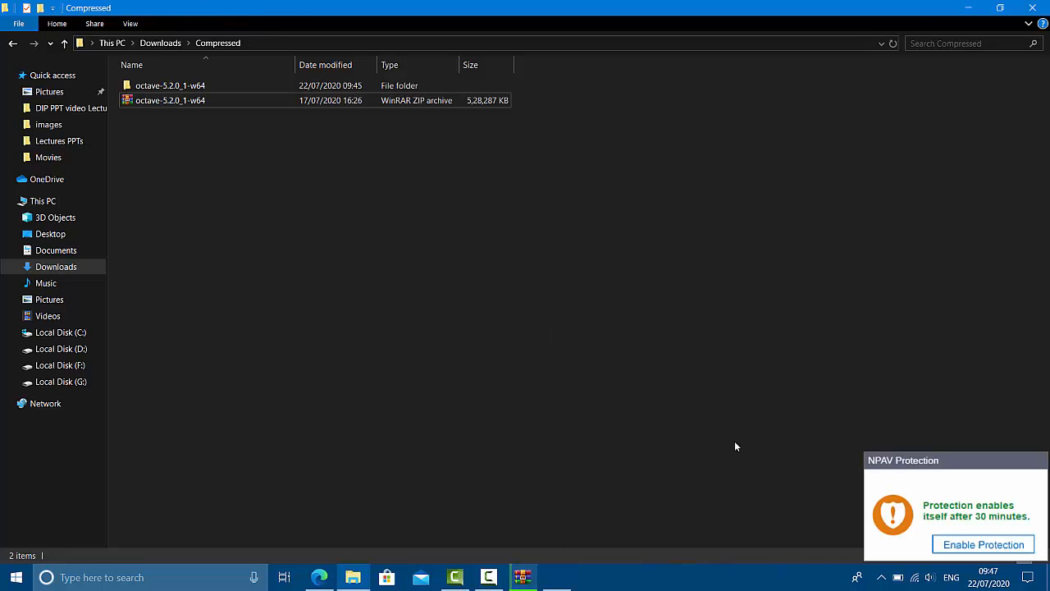
left_click(489, 577)
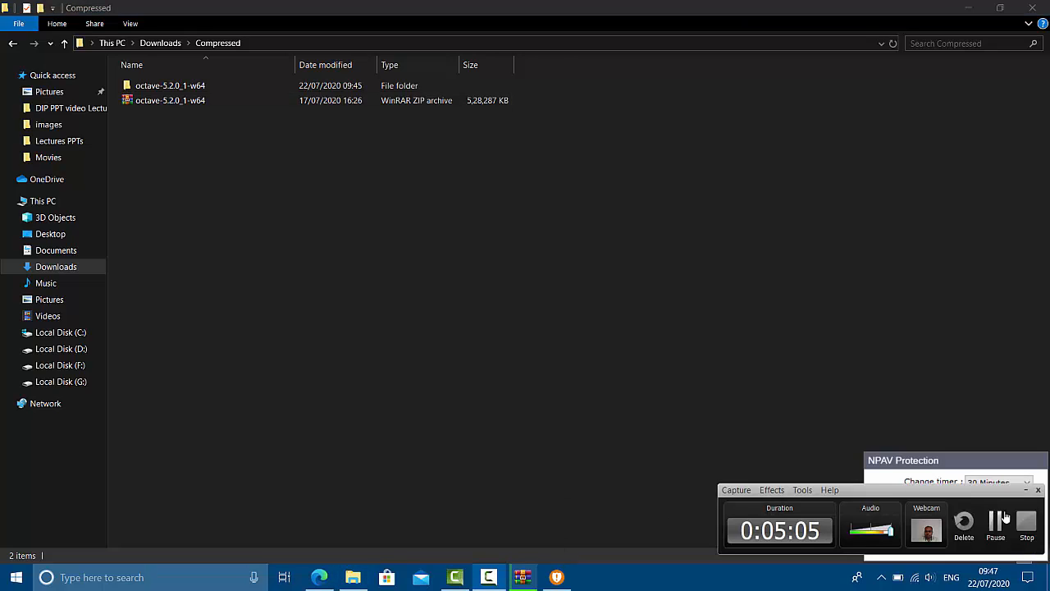
left_click(996, 525)
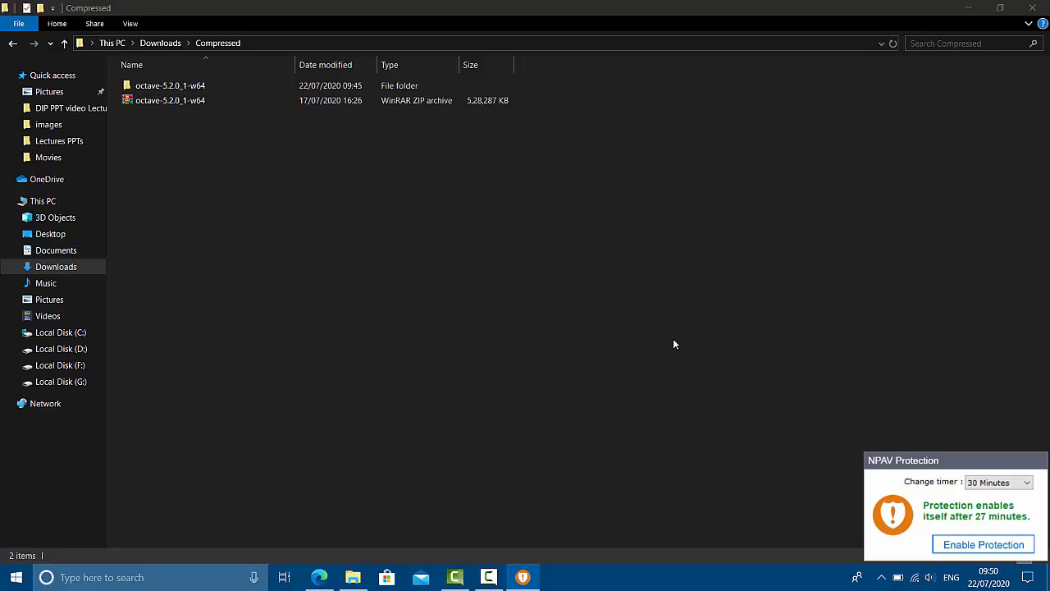
Step: Launch the octave VBScript file from the octave-5.2.0-w64 folder inside the extracted octave-5.2.0_1-w64 folder
double_click(175, 87)
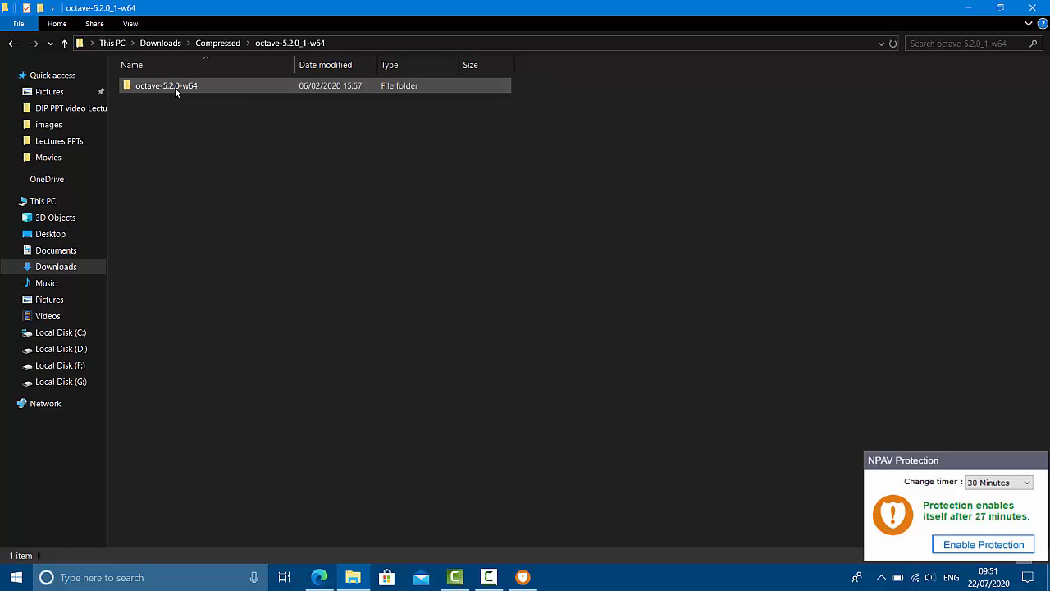
double_click(175, 87)
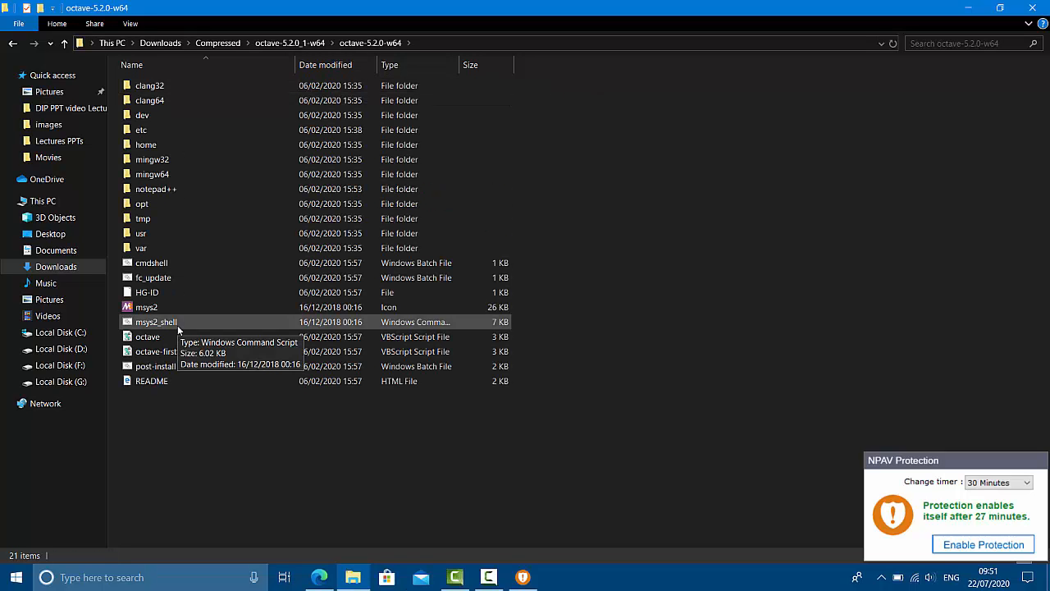
left_click(201, 351)
left_click(175, 339)
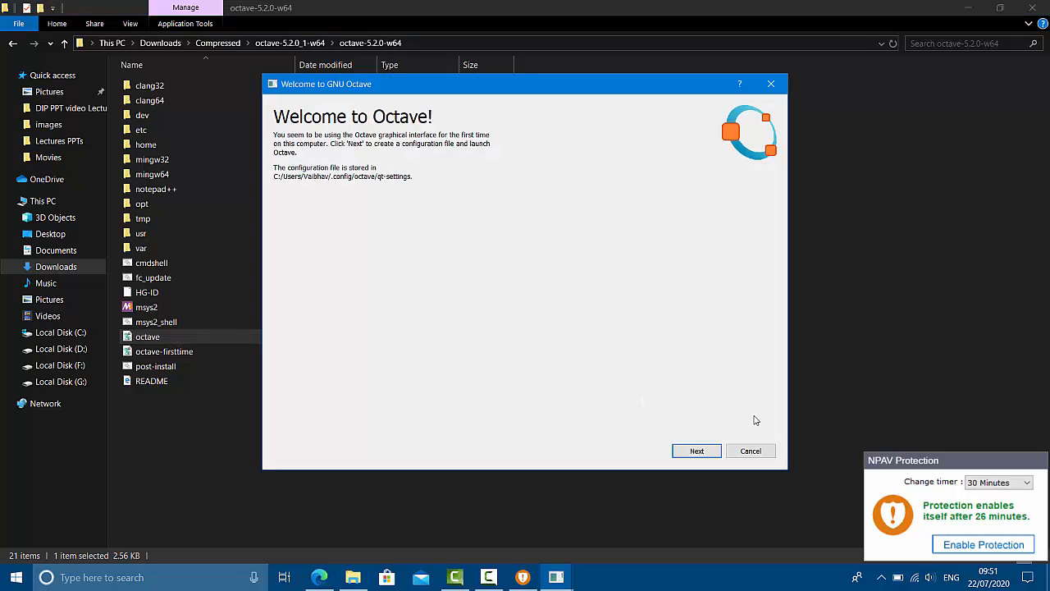
Step: Go through the GNU Octave welcome wizard, revisit its Community News page, and finish the wizard to start Octave
left_click(698, 451)
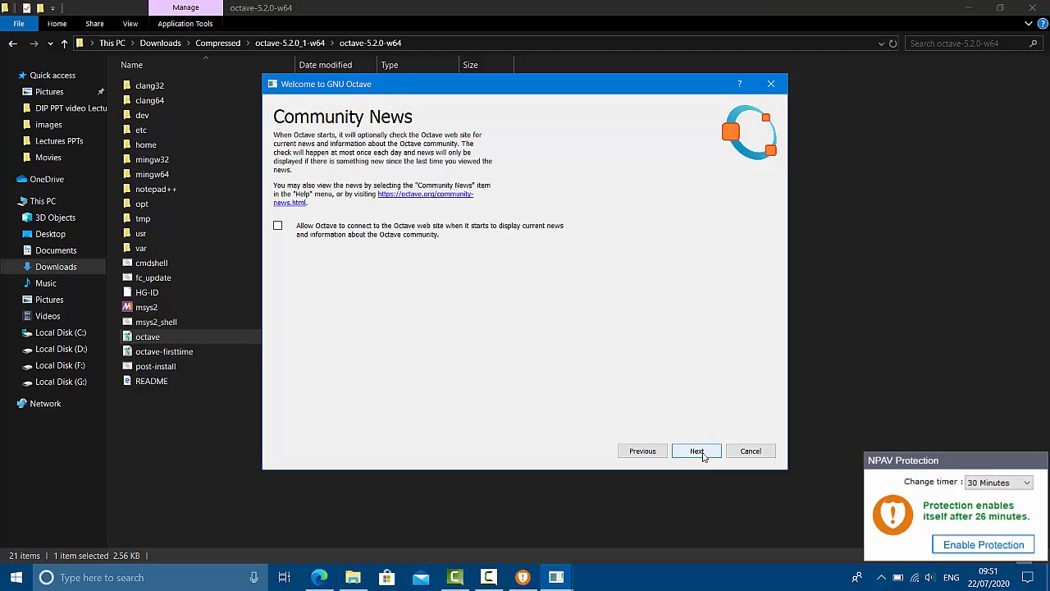
left_click(697, 452)
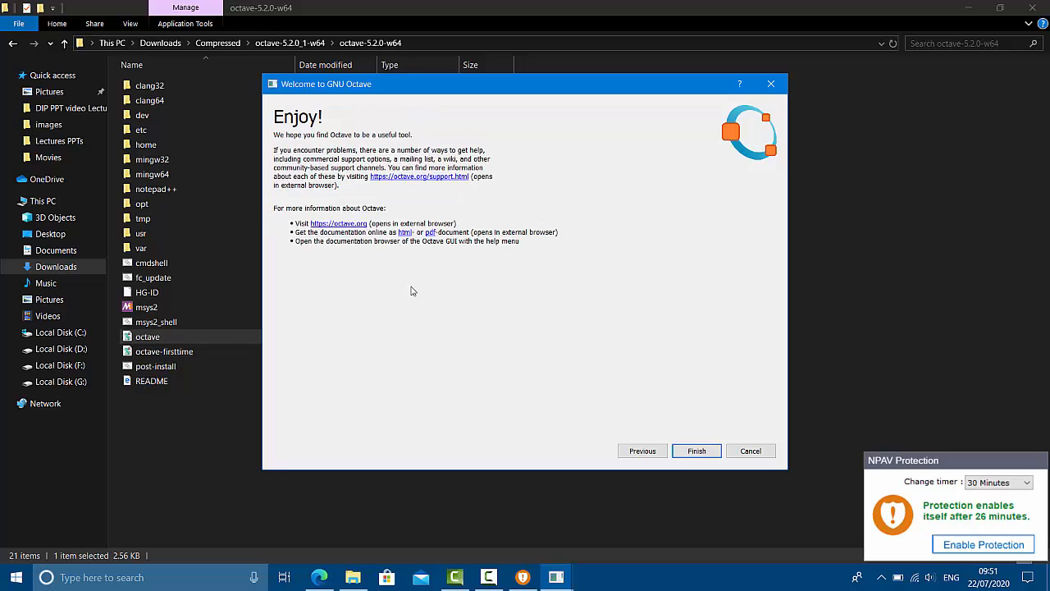
left_click(634, 450)
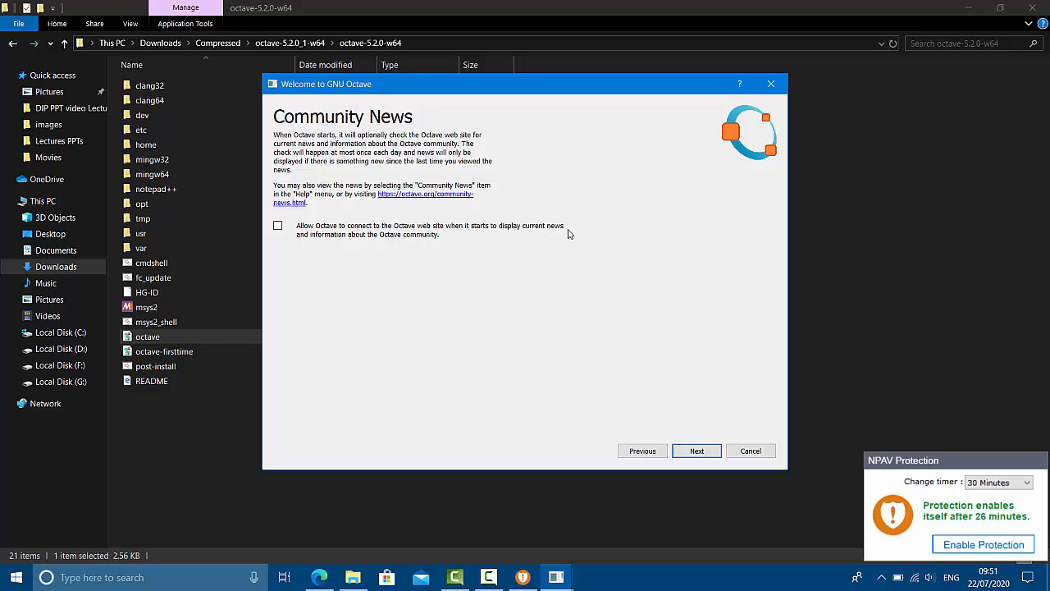
left_click(710, 452)
left_click(697, 451)
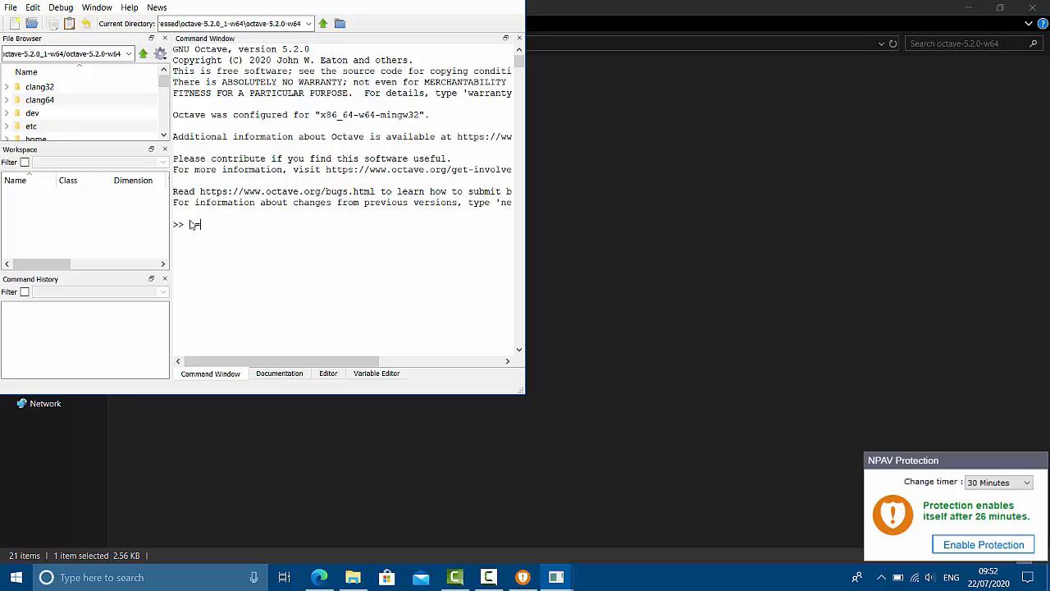
Step: Enter a test addition ending in 0+20, and clear the workspace variables and Command Window with clear all and clc
type("0+20")
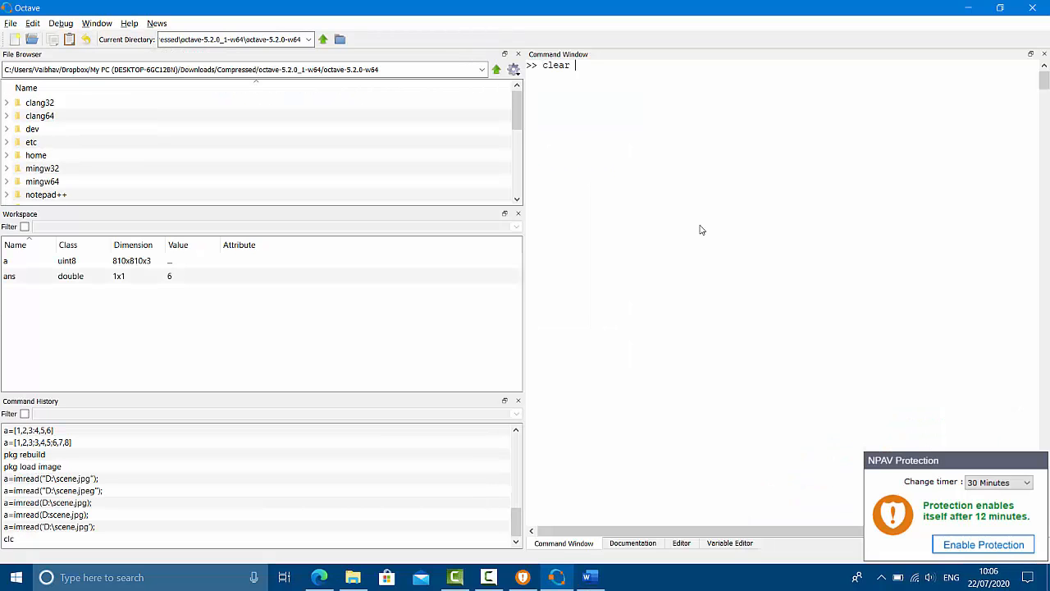
type("all")
key("Return")
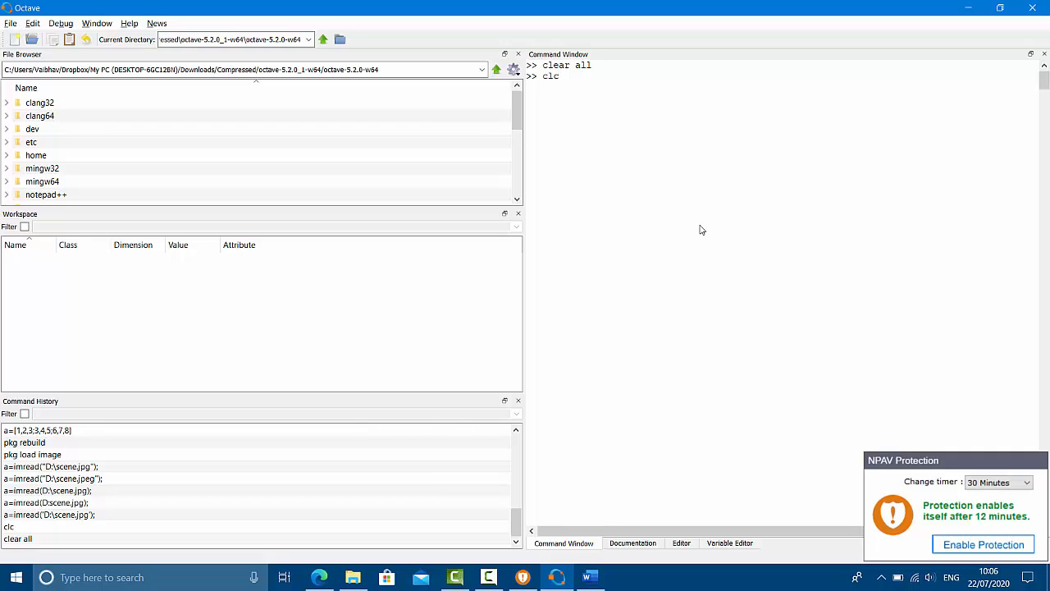
key("Return")
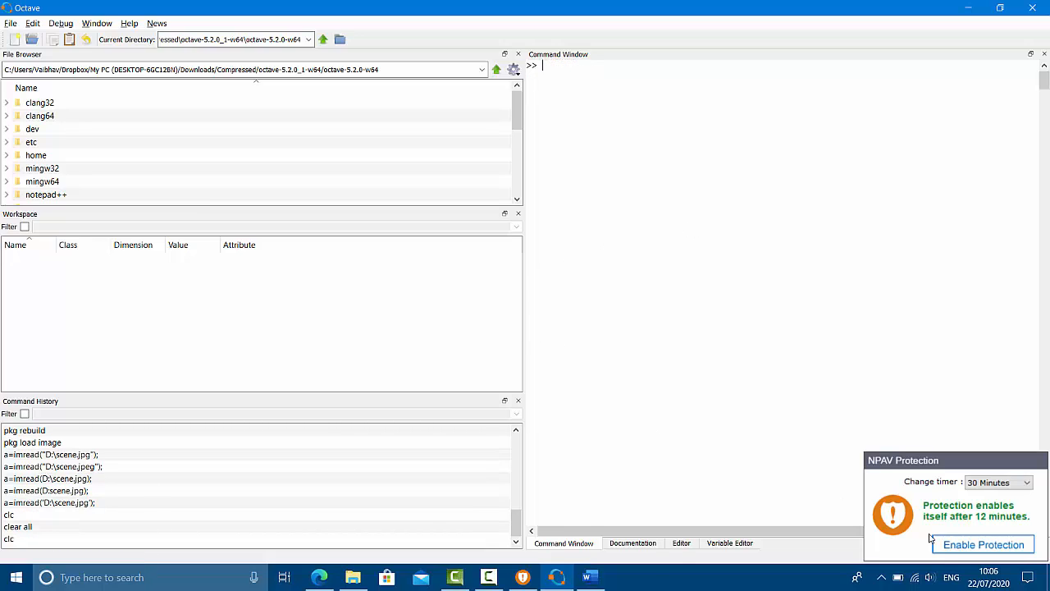
left_click(488, 577)
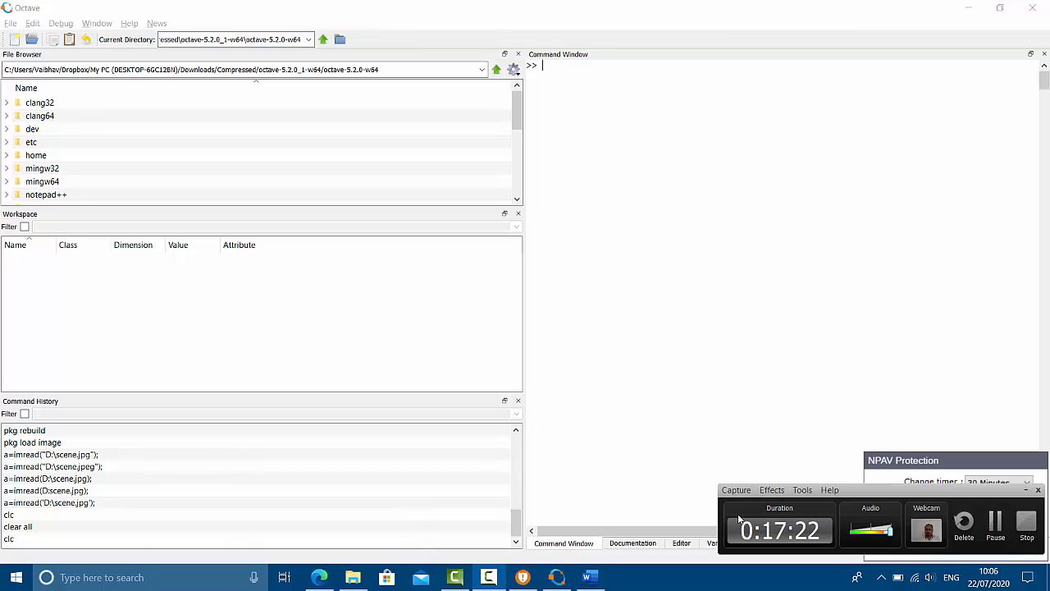
left_click(990, 526)
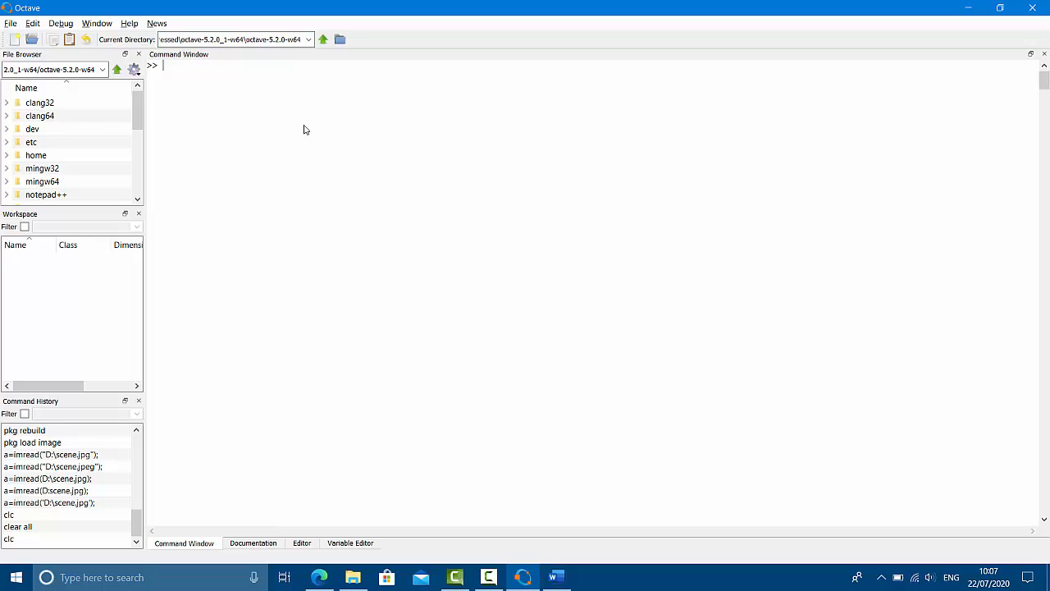
Step: Assign a=10+20 in the Command Window and widen the Workspace pane to show the Value column
type("a=10+20")
key("Return")
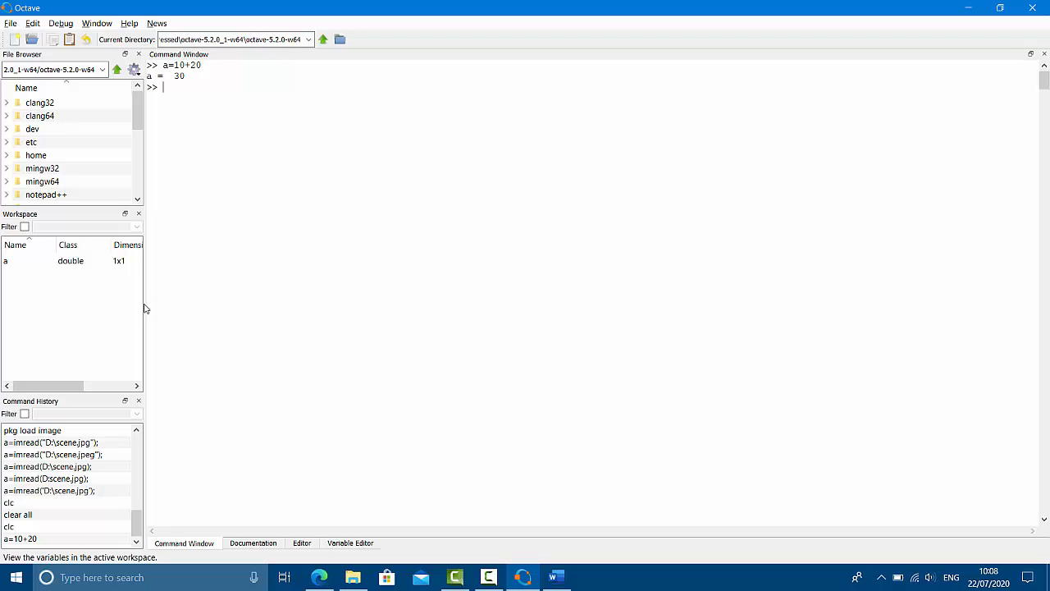
left_click_drag(148, 302, 206, 305)
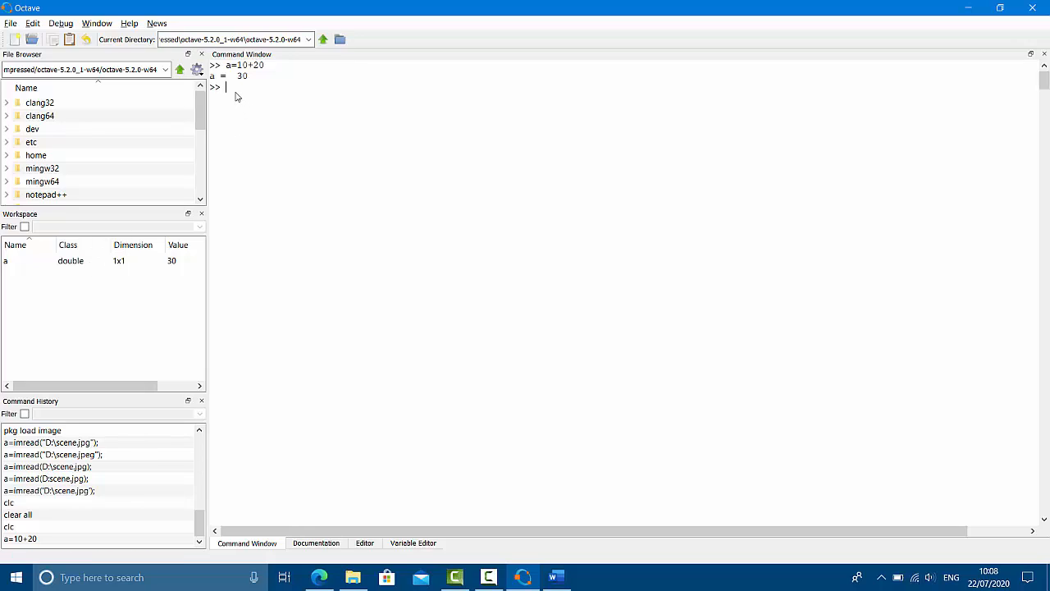
Step: Define a as the row vector [1,2,3] and b as the 3x3 matrix [1,2,3;4,5,6;6,7,8]
type("a=[1,2,3]")
key("Return")
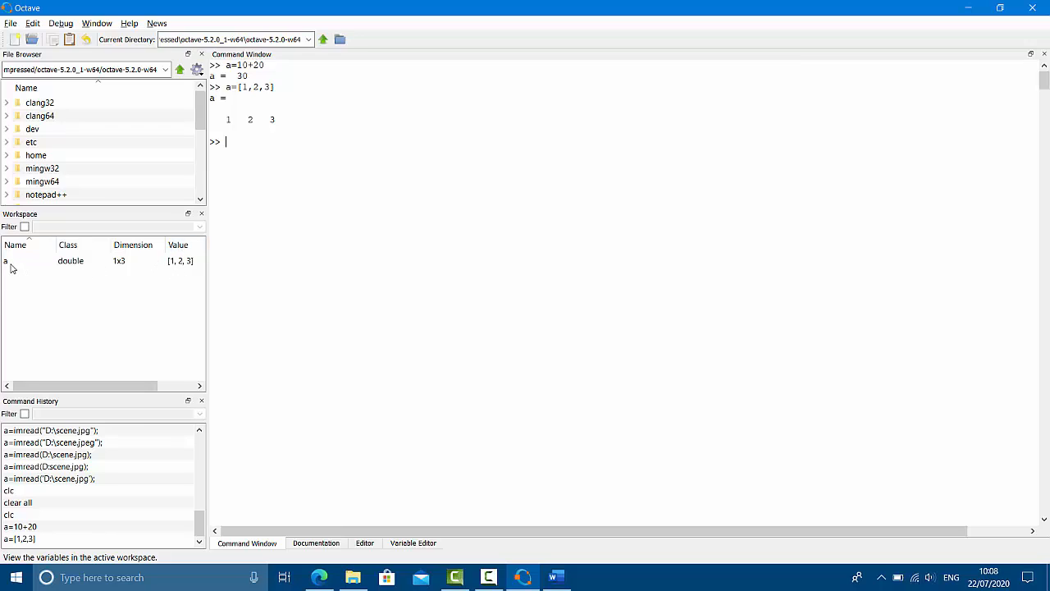
type("b")
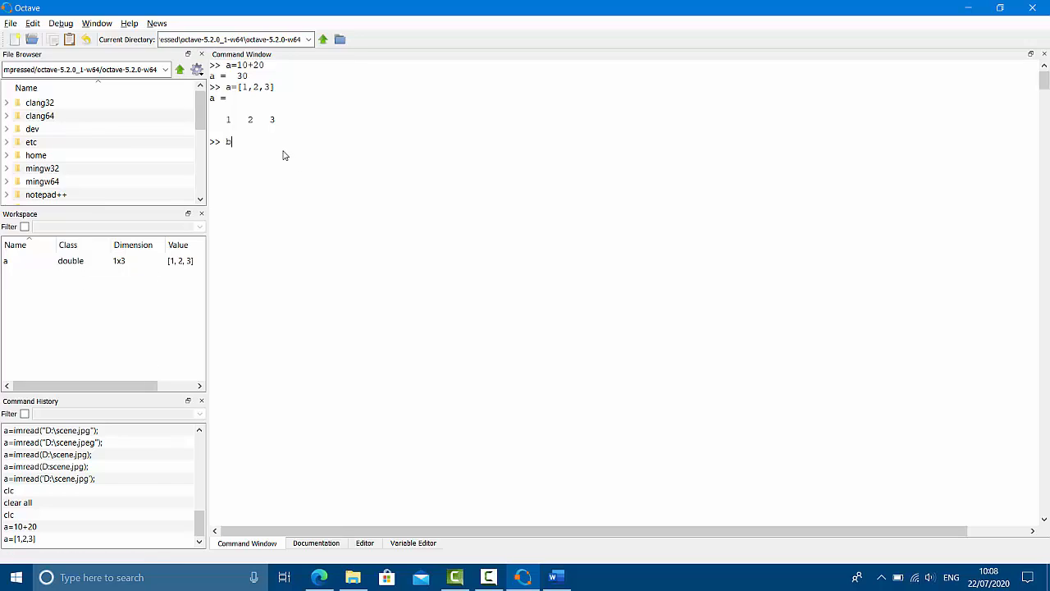
type("=[1,2,3;4,5,6;6,7,8]")
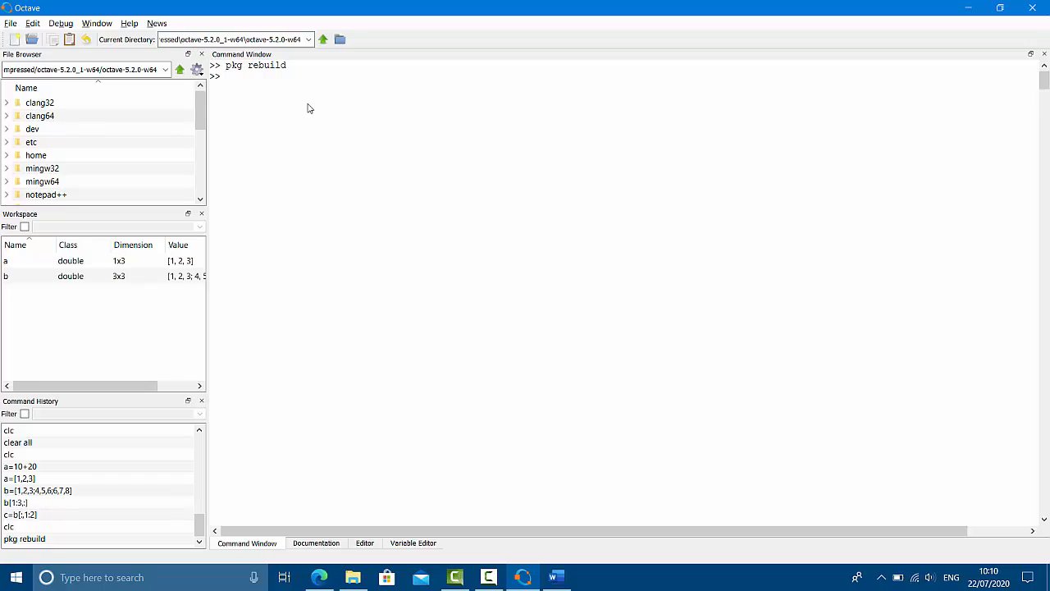
Step: Load the image package and draft the command a=imread('path of image\name of image.jpg'); at the prompt without running it
type("pkg load image")
key("Return")
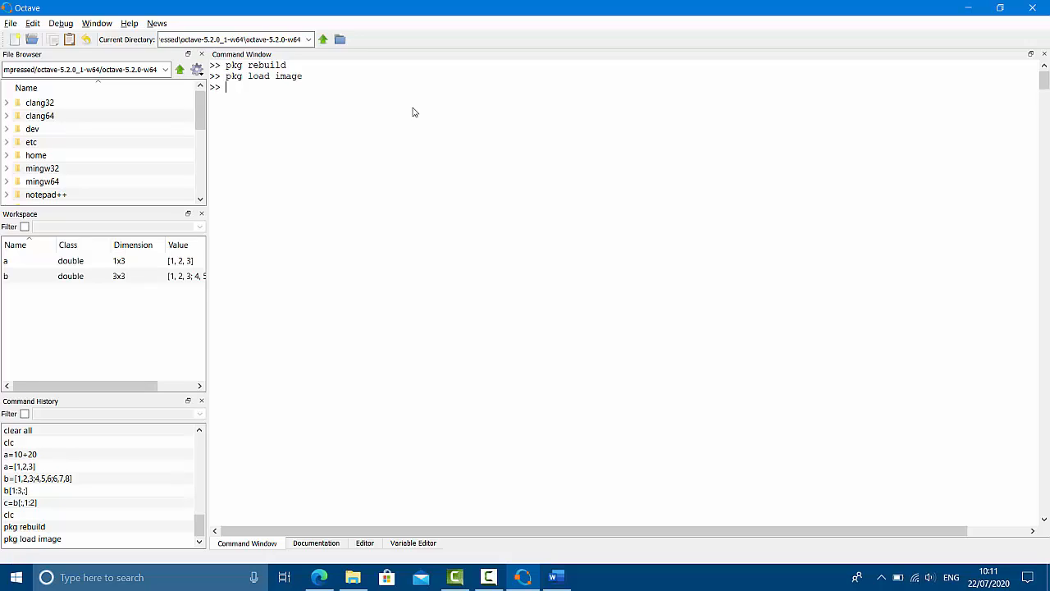
type("a")
type("=imra")
type("ed")
key("BackSpace")
key("BackSpace")
key("BackSpace")
type("ead")
type("(")
type("''")
type("path o")
type("f image")
type("\\.jpg")
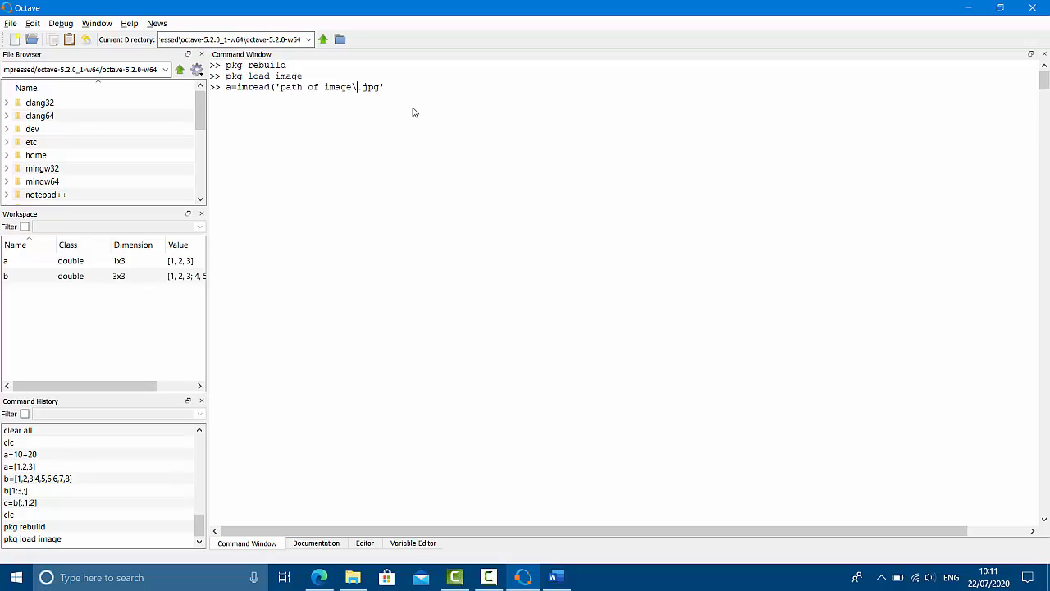
type("mane")
key("BackSpace")
key("BackSpace")
key("BackSpace")
key("BackSpace")
key("BackSpace")
type("name of image")
key("Right")
key("Right")
key("Right")
type(";")
key("BackSpace")
type(";")
Step: Switch to File Explorer, look up the folder path of the scene JPG file on Local Disk (D:), and return to Octave
left_click(353, 580)
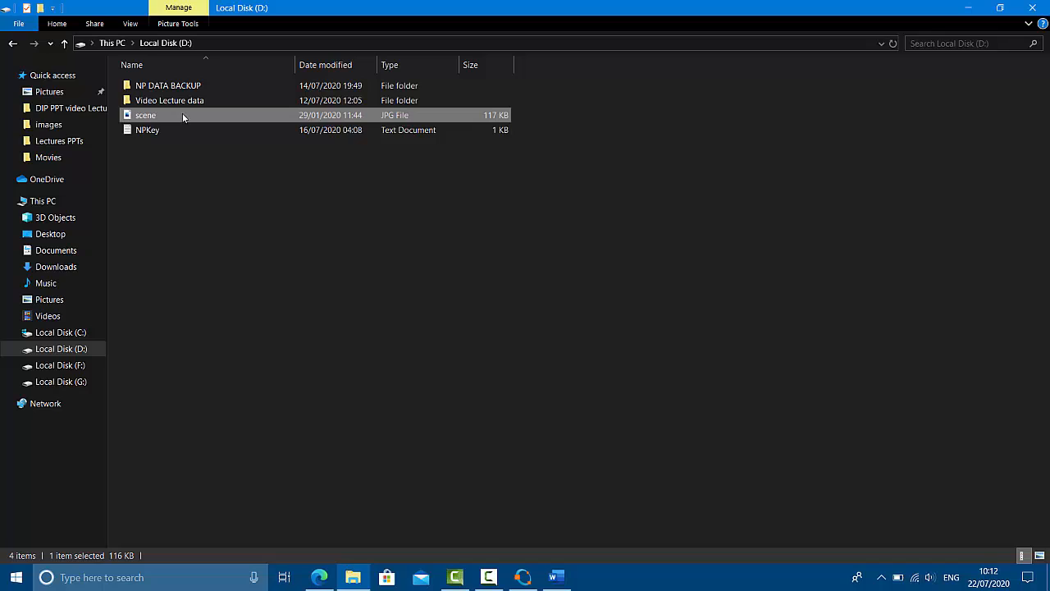
left_click(195, 46)
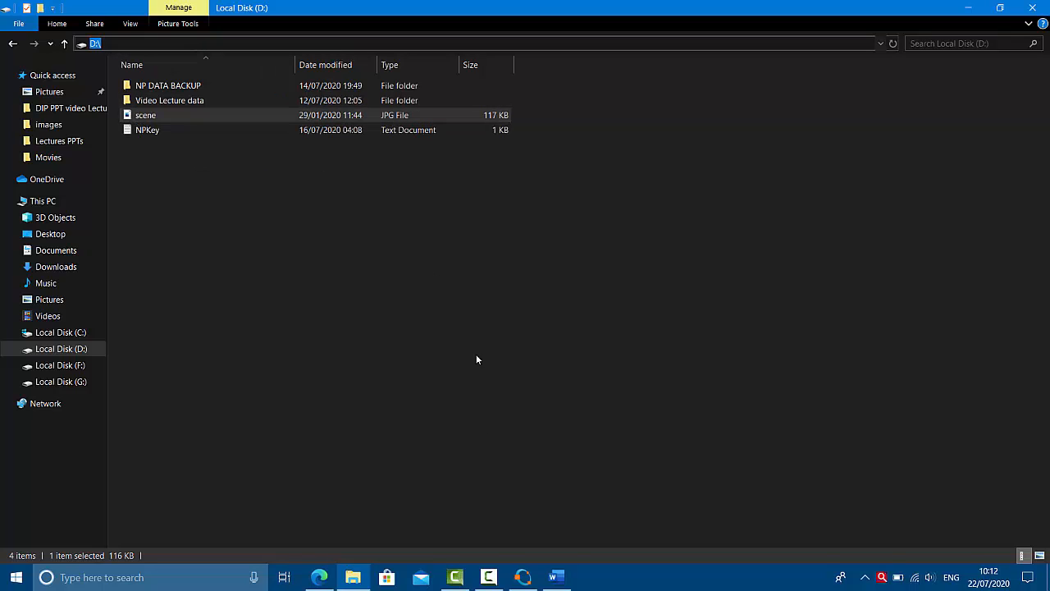
left_click(522, 577)
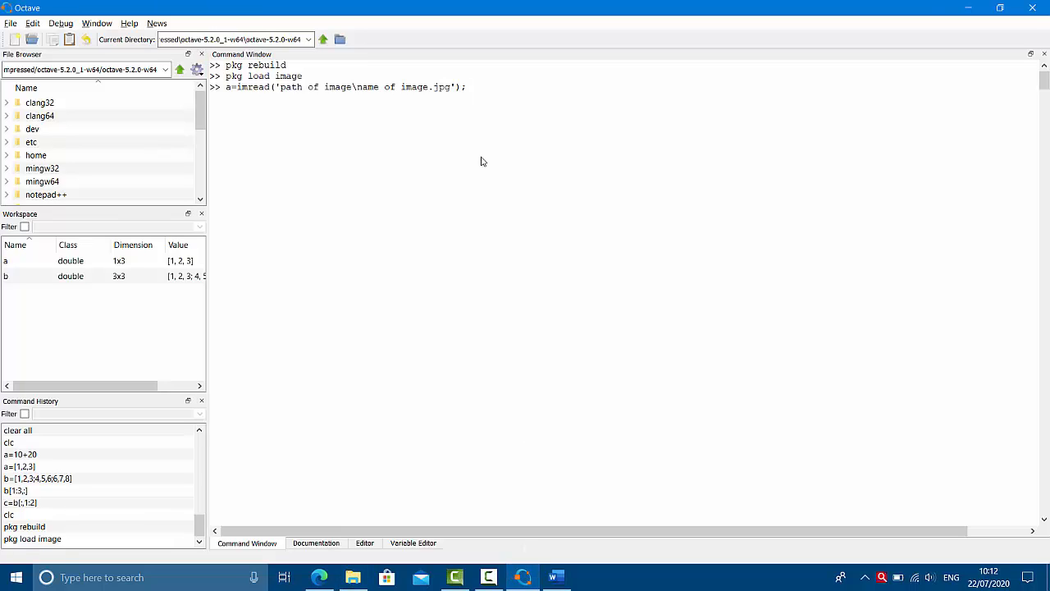
Step: Replace the placeholder path with D:\scene, run a=imread('D:\scene.jpg'); and select the variable a in the Workspace
left_click(430, 89)
key("BackSpace")
key("BackSpace")
key("BackSpace")
key("BackSpace")
key("BackSpace")
key("BackSpace")
key("BackSpace")
key("BackSpace")
key("BackSpace")
key("BackSpace")
key("BackSpace")
key("BackSpace")
key("BackSpace")
key("BackSpace")
key("BackSpace")
key("BackSpace")
key("BackSpace")
key("BackSpace")
key("BackSpace")
key("BackSpace")
key("BackSpace")
type("D:\\")
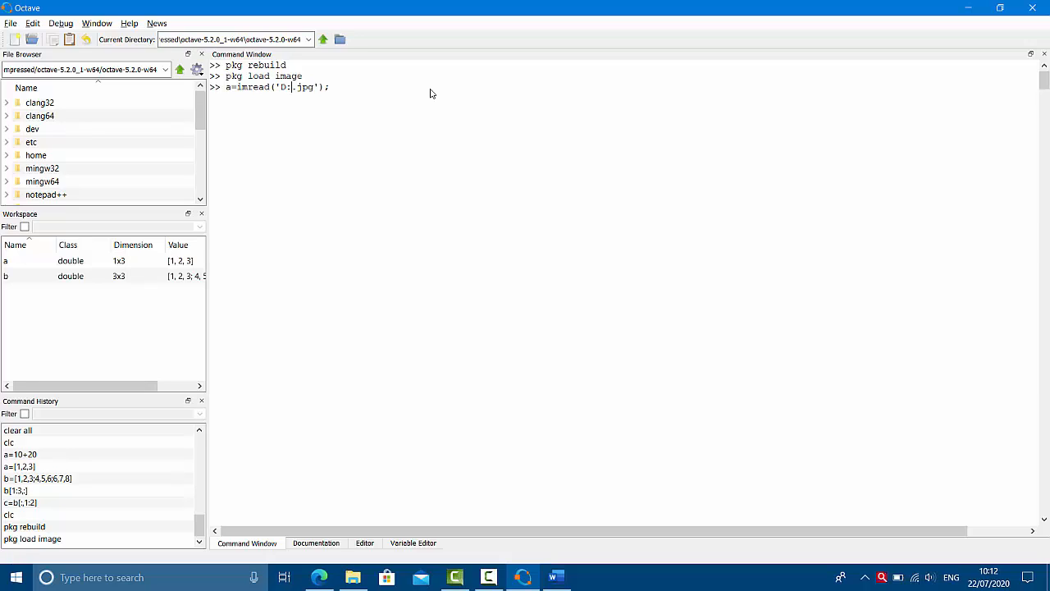
type("sce")
type("ne")
key("Return")
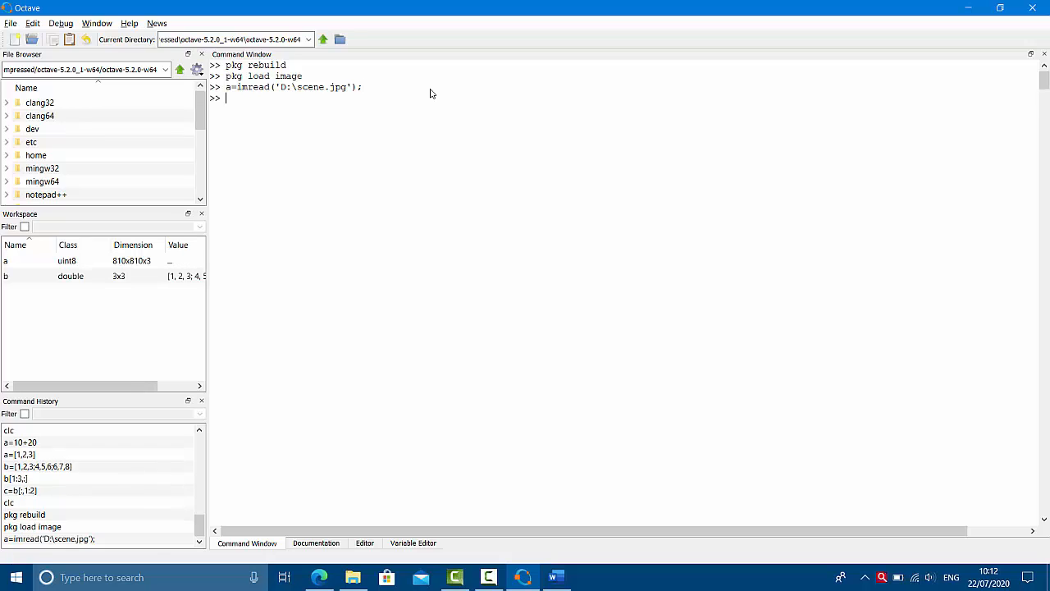
left_click(63, 264)
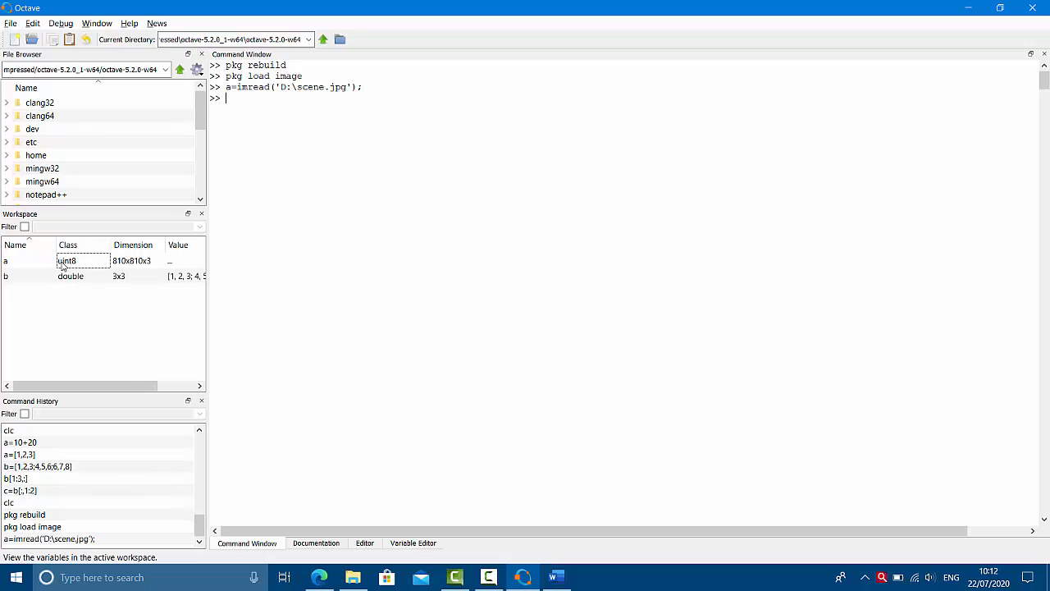
left_click(7, 264)
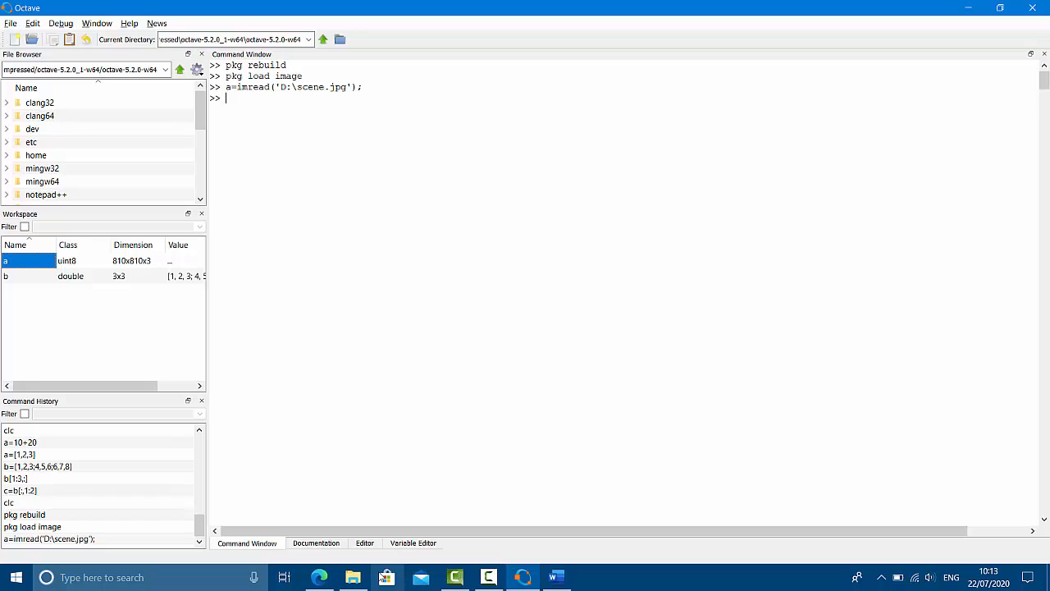
Step: Open the scene JPG file from Local Disk (D:) in Photos, view the original image, and return to Octave
left_click(353, 577)
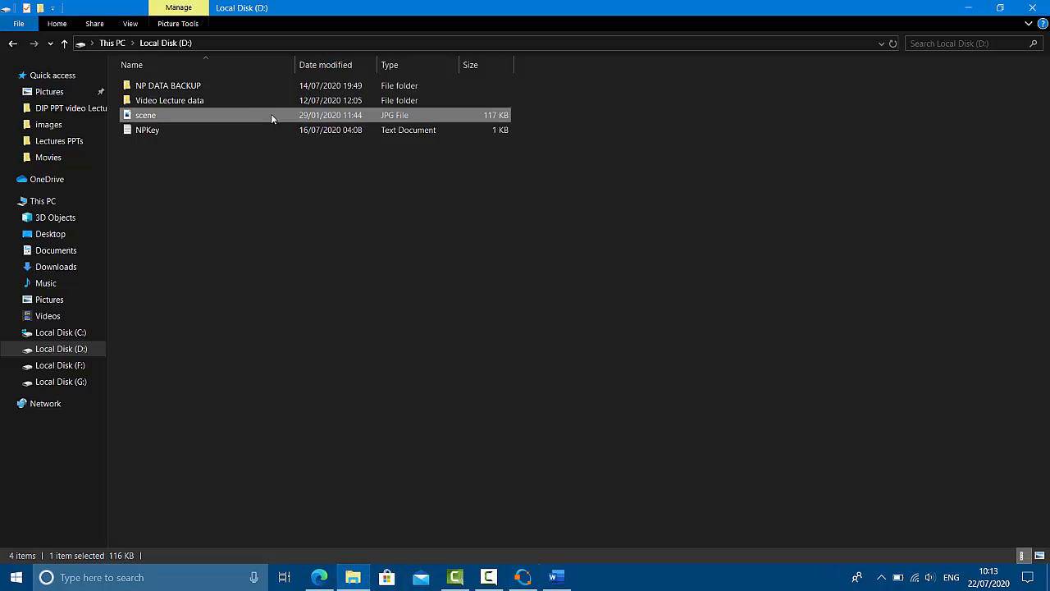
double_click(272, 115)
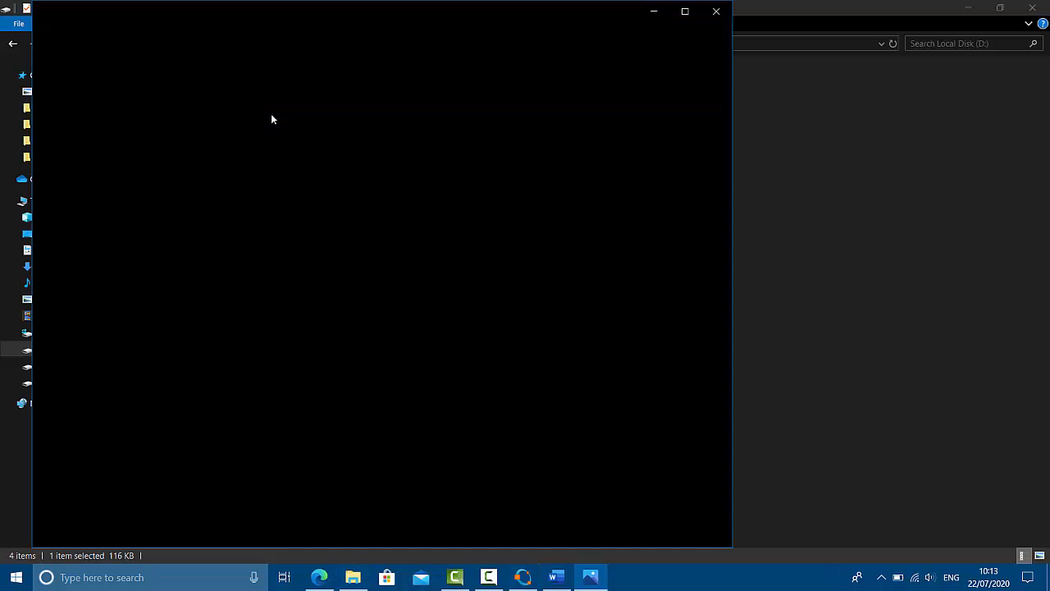
left_click(874, 224)
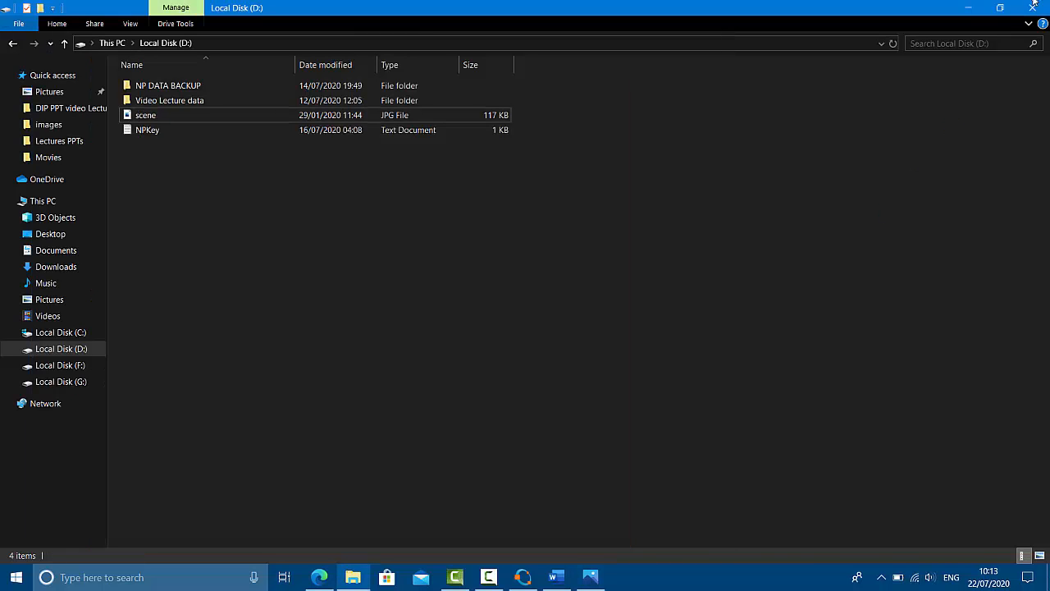
left_click(969, 6)
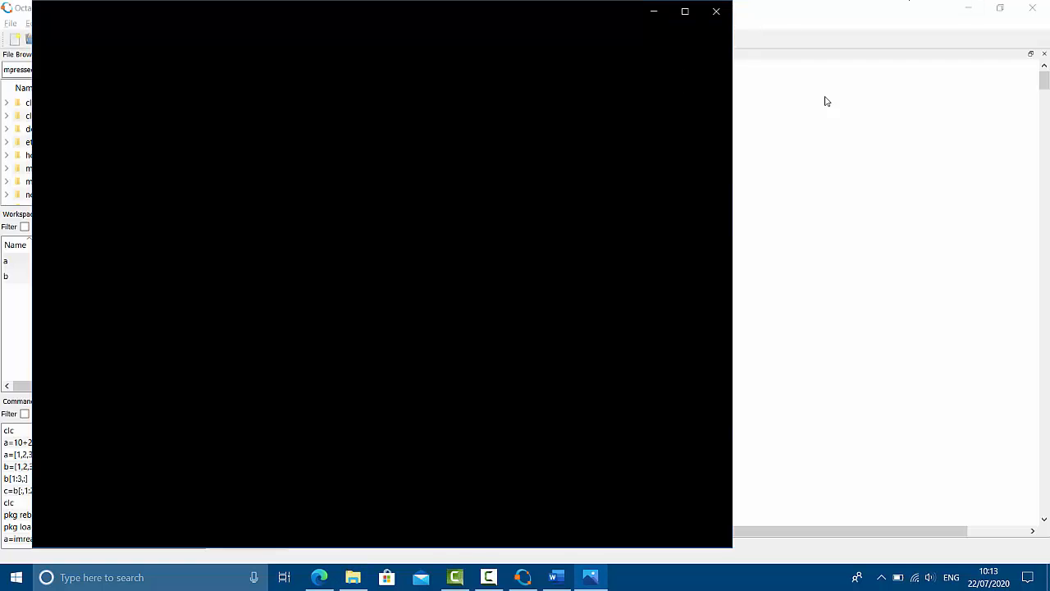
left_click(848, 135)
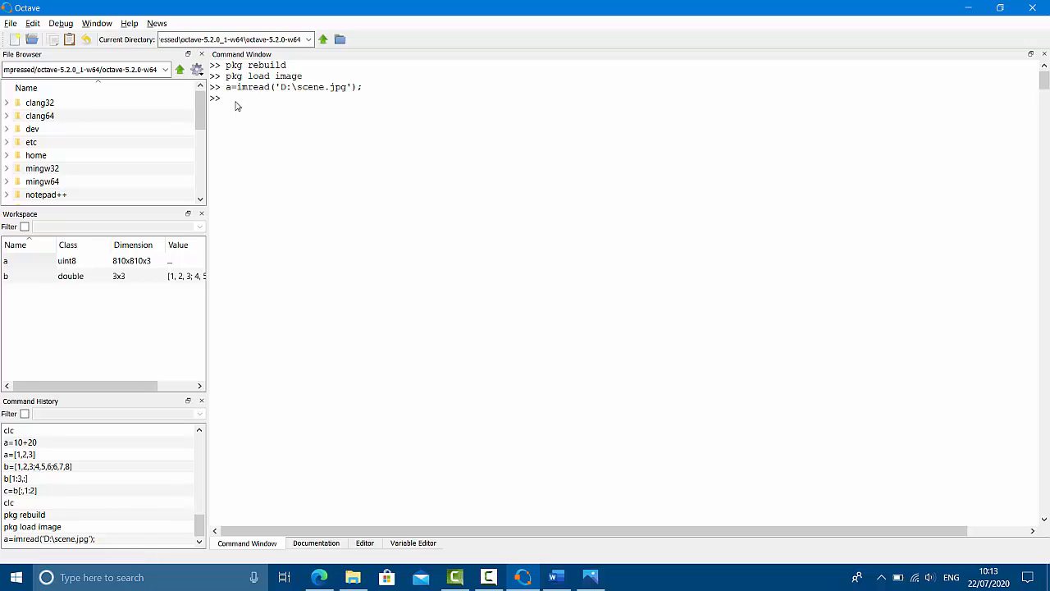
left_click(593, 583)
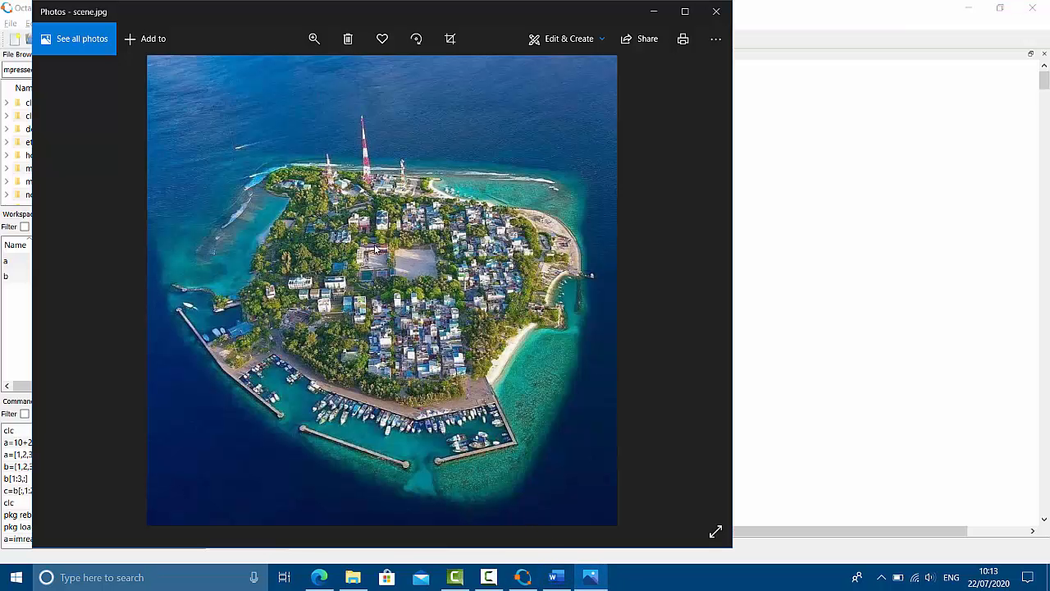
left_click(654, 12)
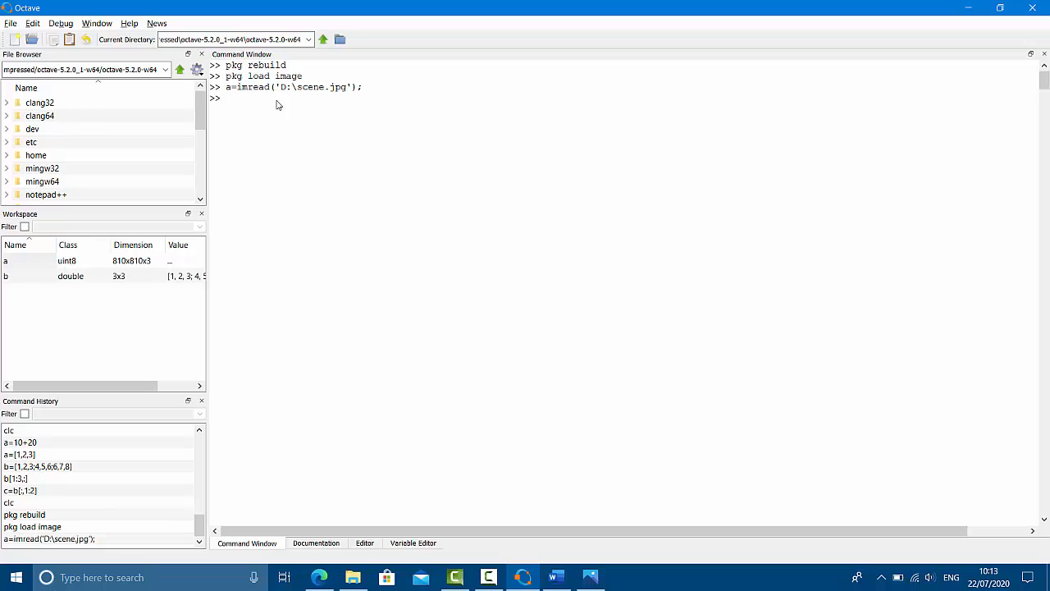
Step: Display the image with imshow(a); and view Figure 1 maximized before restoring its window size
type("imshow")
type("_")
type("a)")
key("Left")
key("Left")
key("BackSpace")
type("(a);")
key("Return")
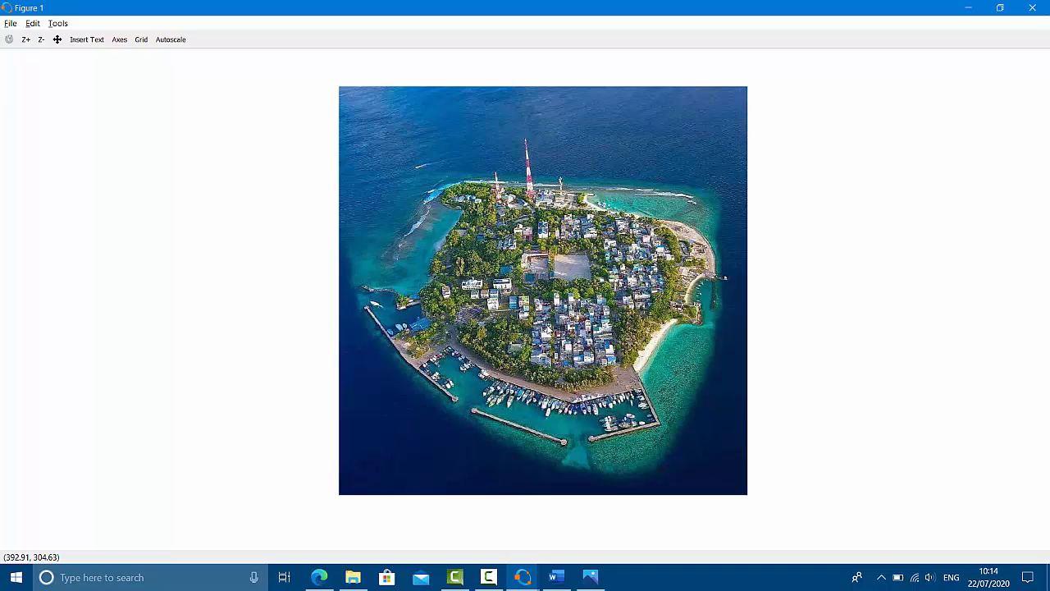
left_click(421, 209)
left_click(1003, 8)
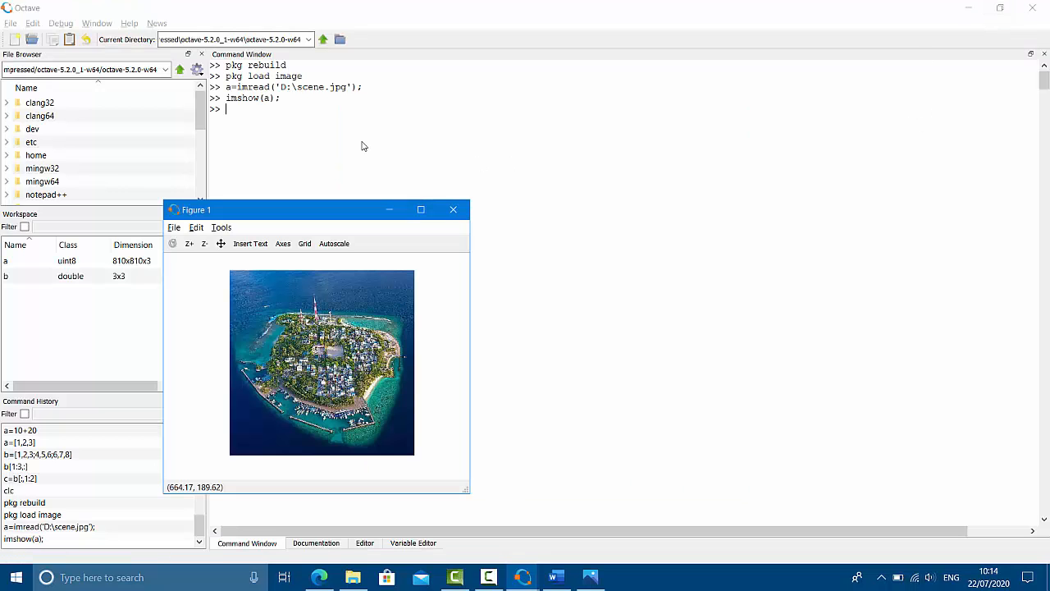